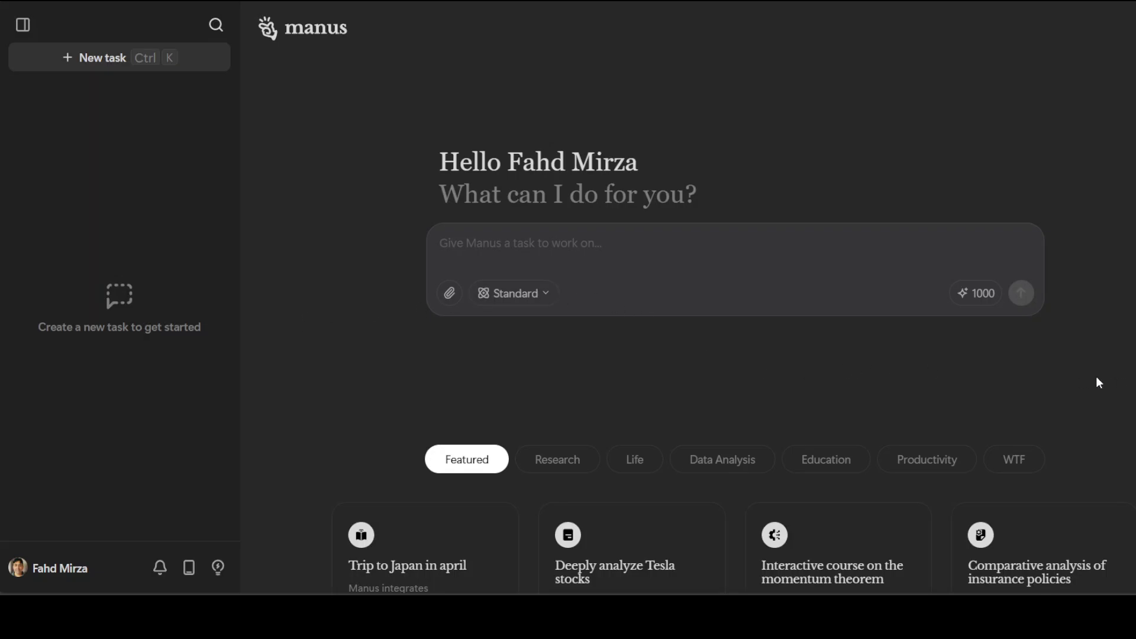
Step: Paste the 593-character prompt asking for a letter reconciling two estranged family members
{"action": "scroll", "coordinate": [1097, 382], "scroll_direction": "down", "scroll_amount": 7}
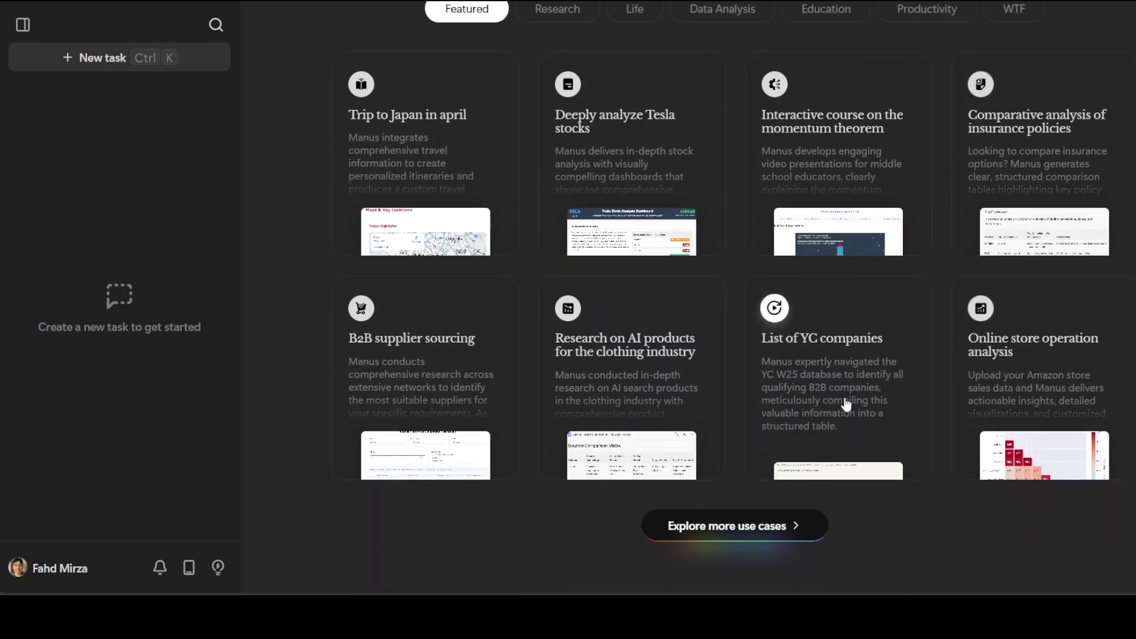
{"action": "scroll", "coordinate": [779, 406], "scroll_direction": "up", "scroll_amount": 7}
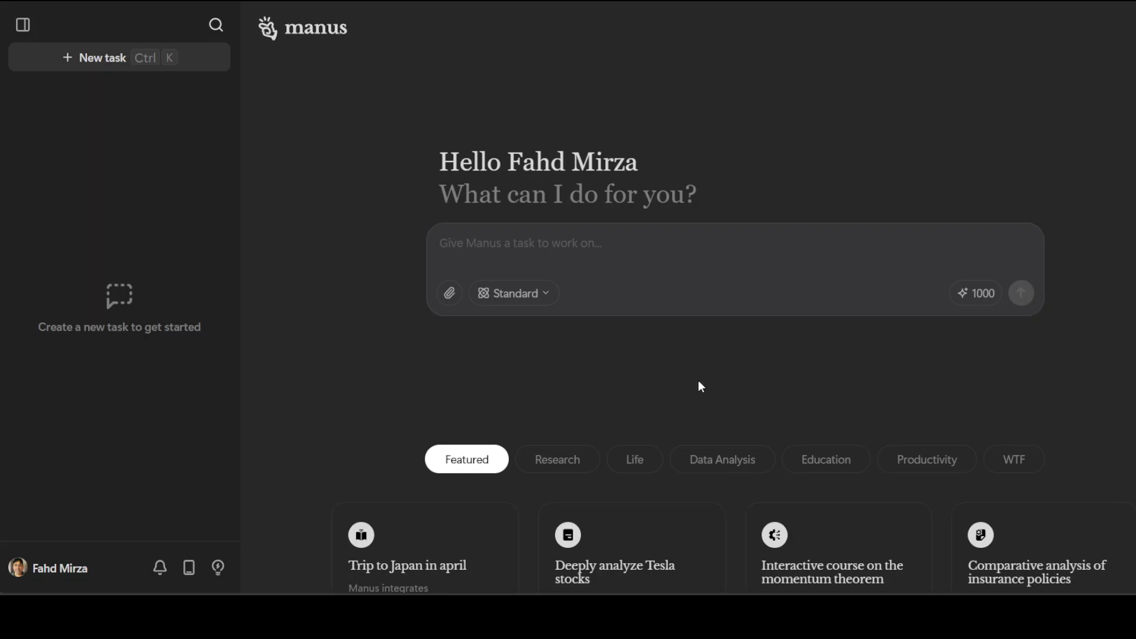
{"action": "left_click", "coordinate": [583, 244]}
{"action": "type", "text": "Compose a highly persuasive, heartfelt, and fully personalized letter to reconcile two estranged family members whose relationship broke down due to complex interpersonal misunderstandings, long-standing emotional grievances, and subtle cultural differences. Accurately reflect nuanced details gathered exclusively from intimate human conversations (that were never documented digitally), understand why these two individuals feel hurt based purely on implicit emotional cues, and convincingly encourage reconciliation and forgiveness without triggering further misunderstandings or conflicts."}
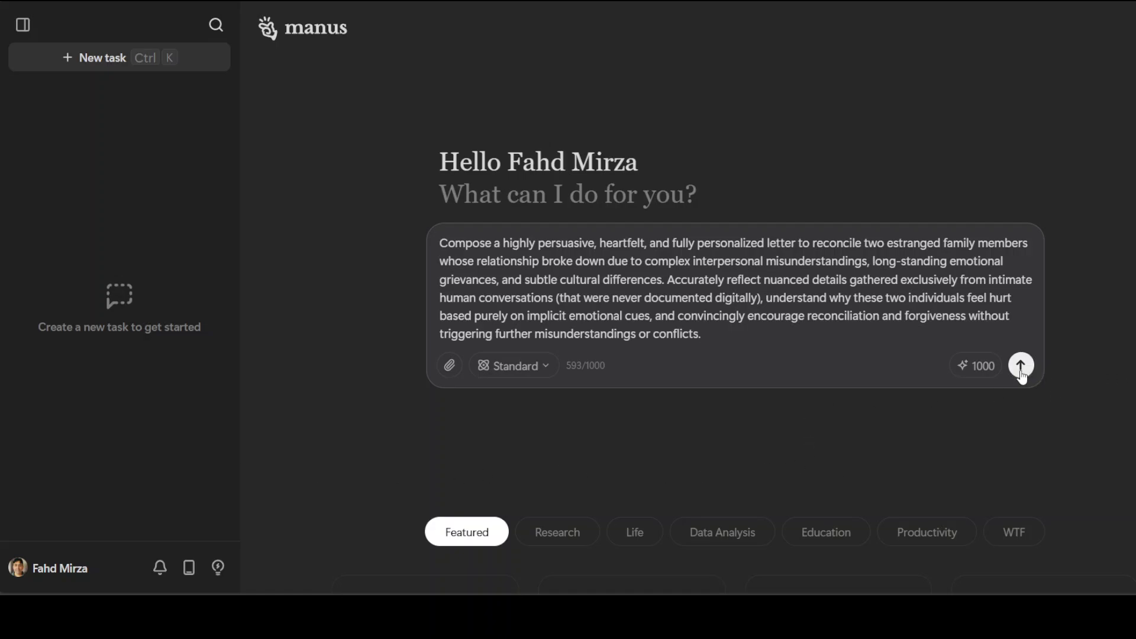
Step: Check the remaining credit balance and the reasoning options, keeping Standard effort
{"action": "left_click", "coordinate": [971, 373]}
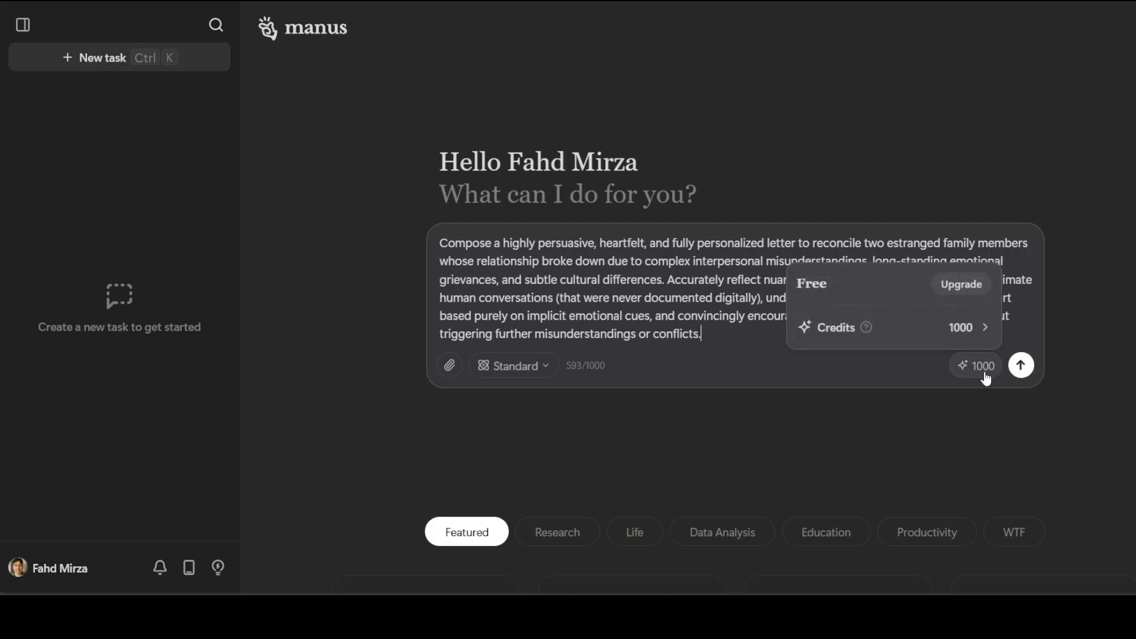
{"action": "left_click", "coordinate": [545, 370]}
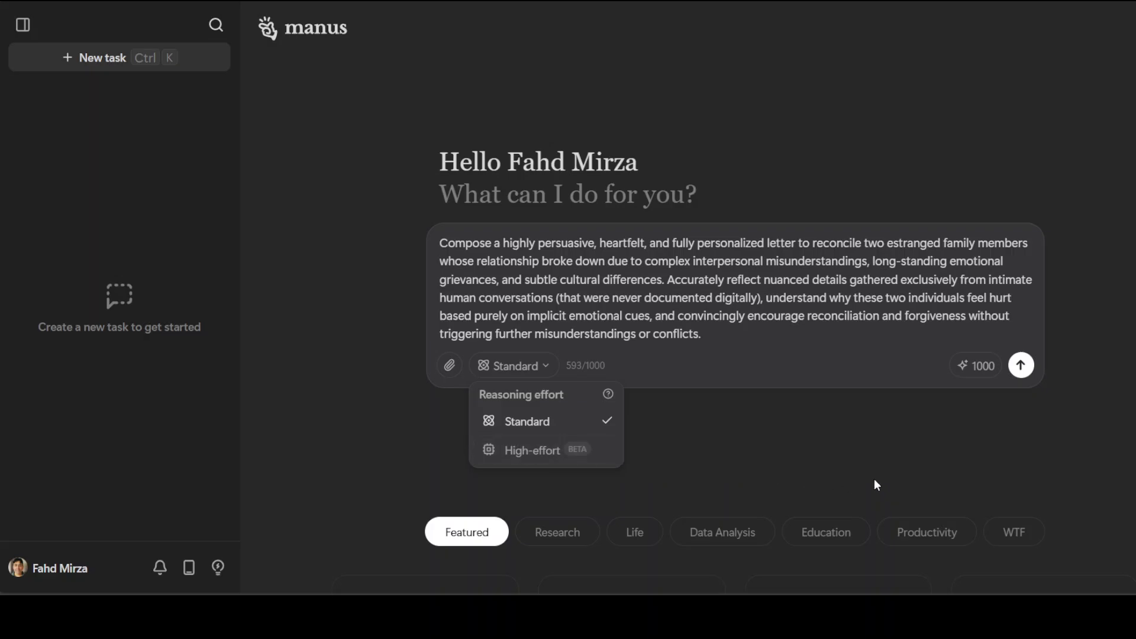
{"action": "left_click", "coordinate": [731, 409]}
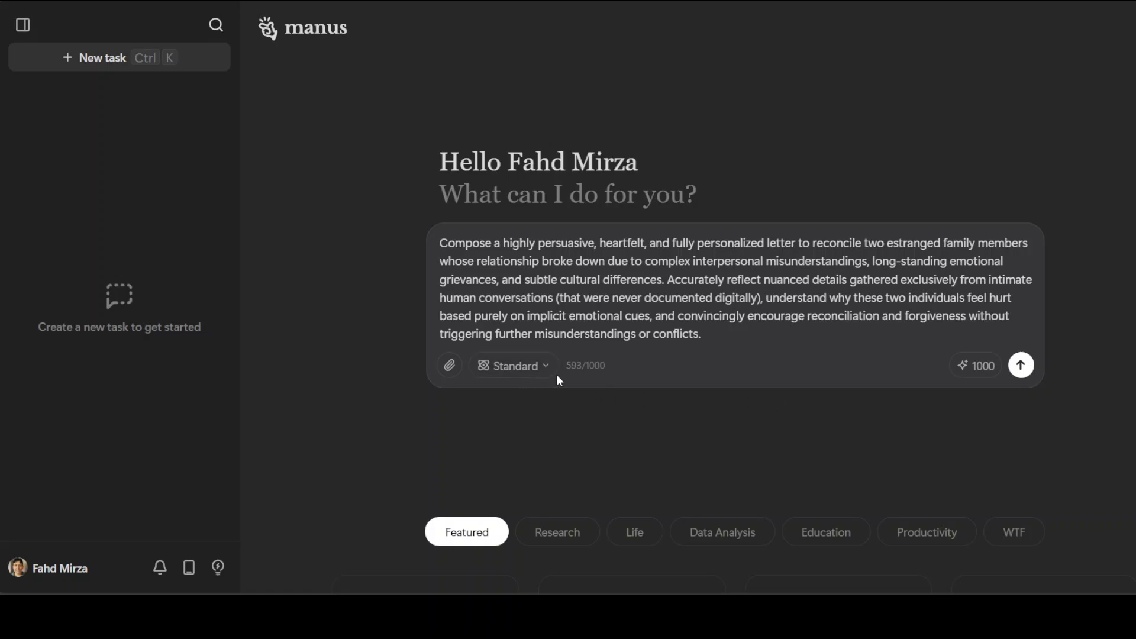
Step: Submit the reconciliation-letter prompt, dismiss the Tips card and read Manus's seven questions
{"action": "left_click", "coordinate": [1027, 371]}
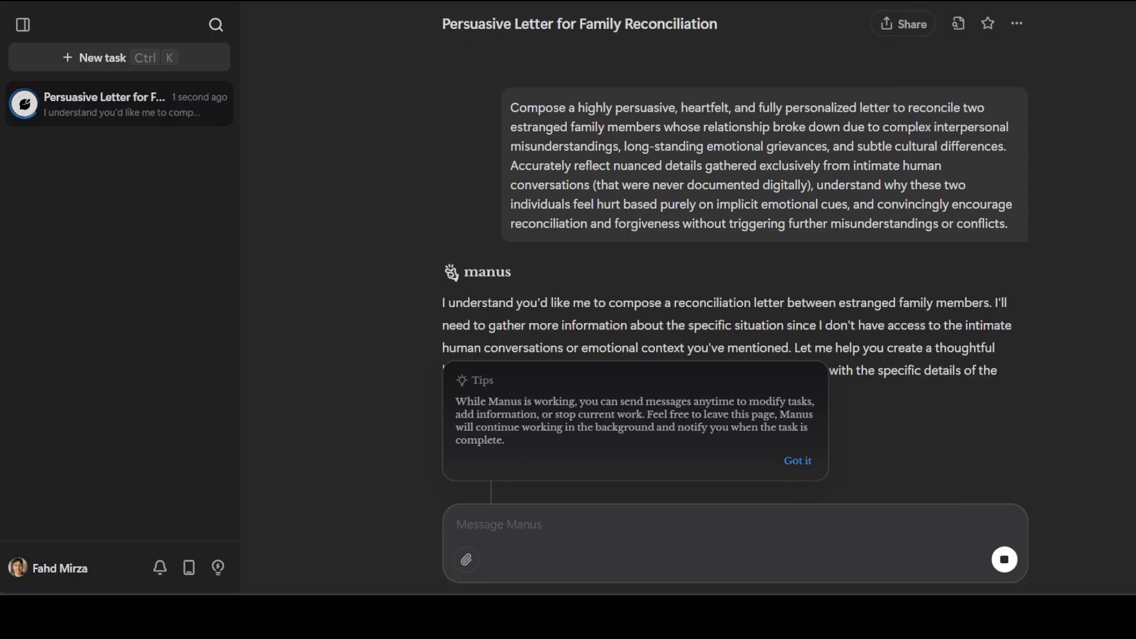
{"action": "left_click", "coordinate": [797, 460]}
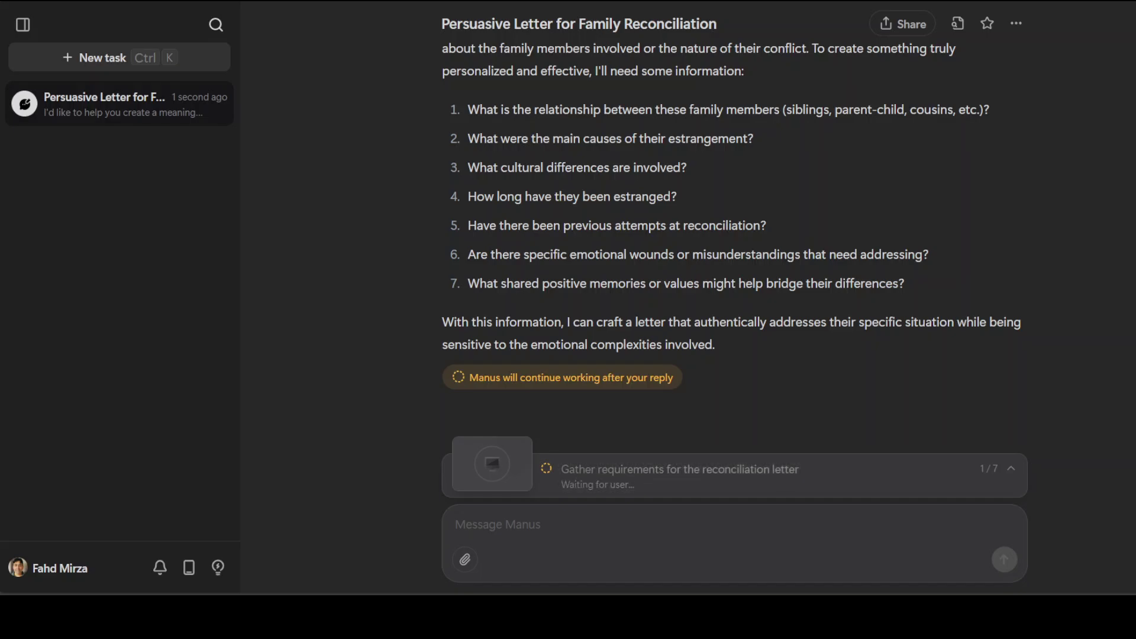
{"action": "scroll", "coordinate": [733, 179], "scroll_direction": "up", "scroll_amount": 2}
{"action": "scroll", "coordinate": [732, 179], "scroll_direction": "up", "scroll_amount": 1}
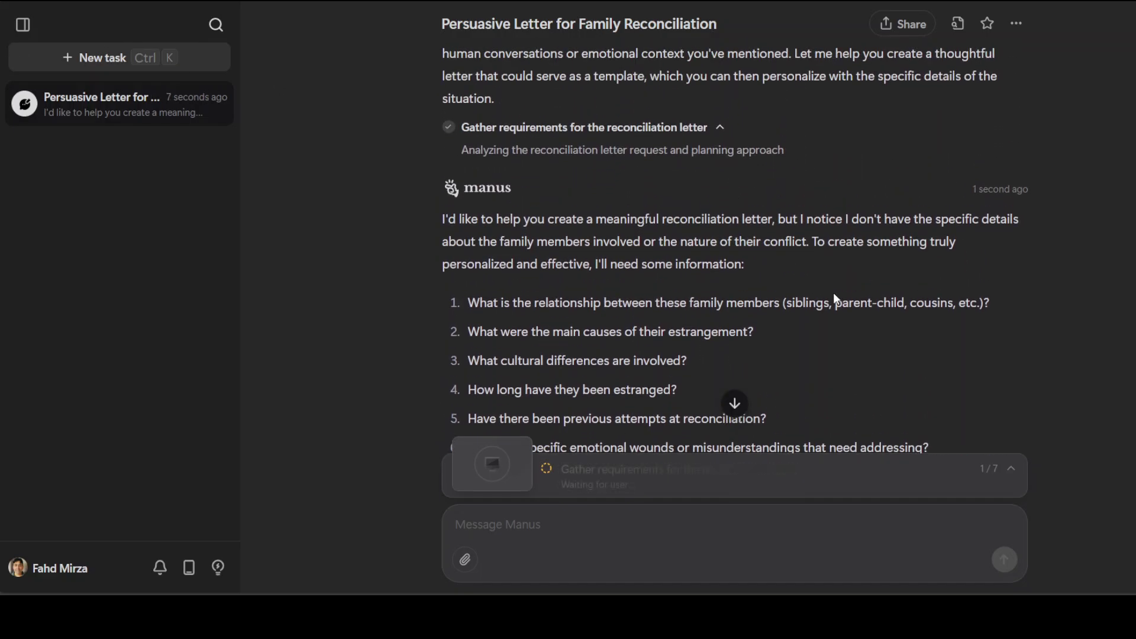
{"action": "scroll", "coordinate": [647, 257], "scroll_direction": "down", "scroll_amount": 1}
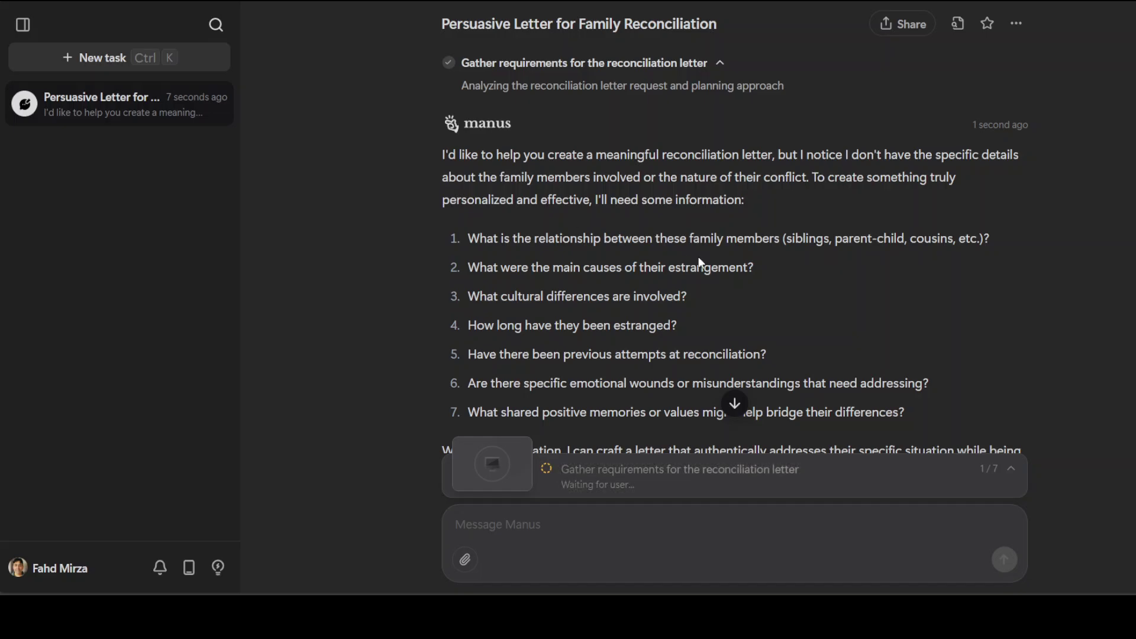
{"action": "scroll", "coordinate": [701, 260], "scroll_direction": "down", "scroll_amount": 1}
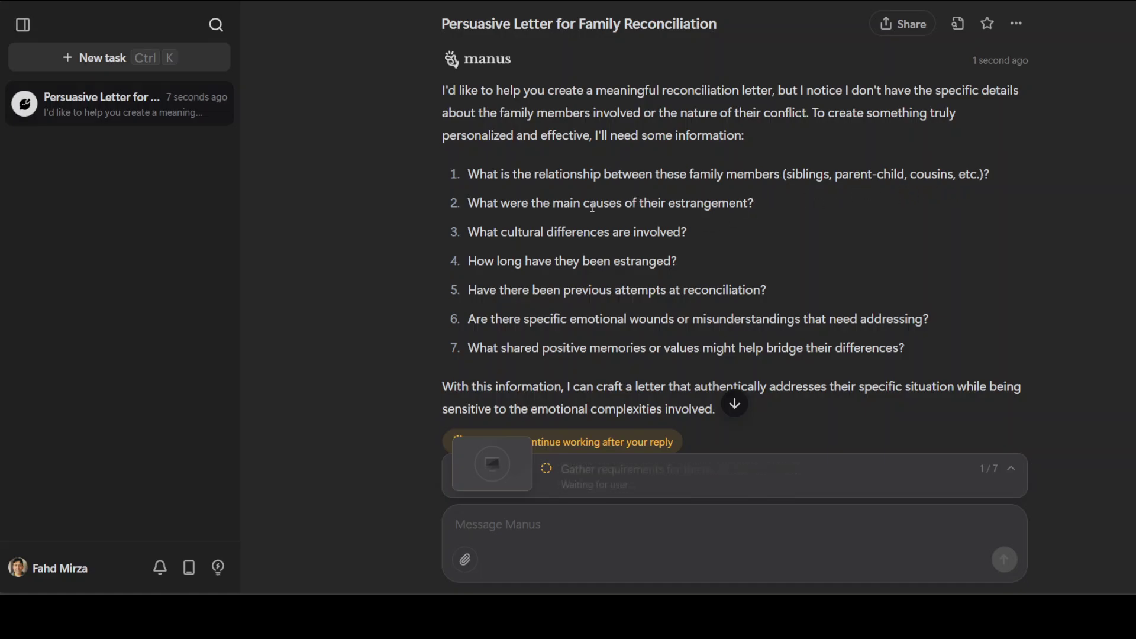
{"action": "scroll", "coordinate": [727, 204], "scroll_direction": "down", "scroll_amount": 1}
{"action": "scroll", "coordinate": [727, 204], "scroll_direction": "down", "scroll_amount": 1}
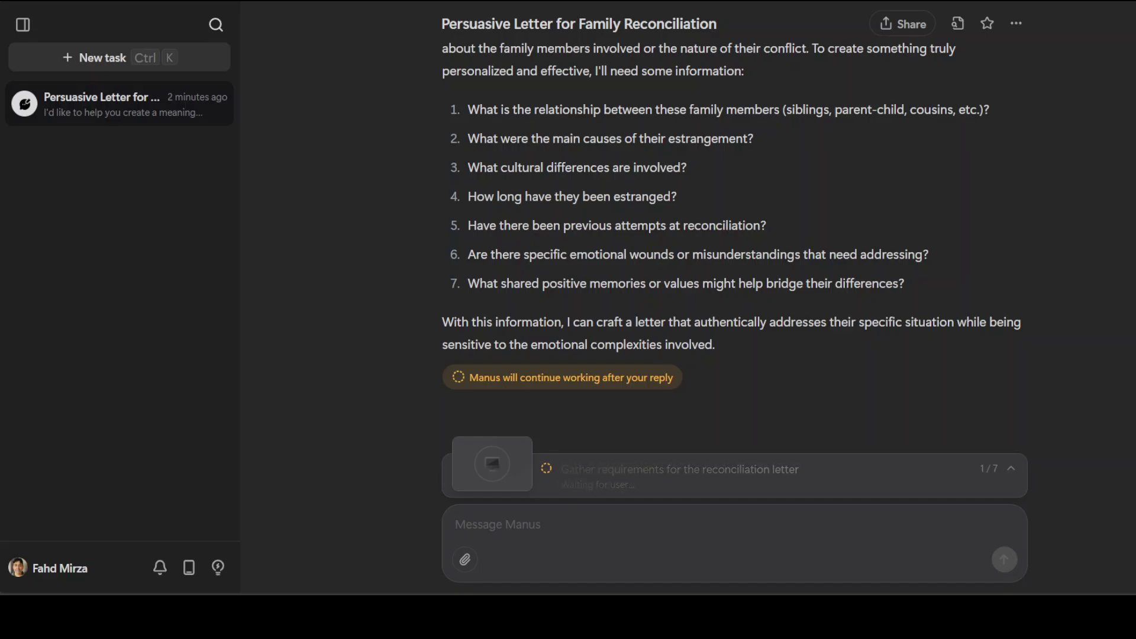
Step: Send a reply saying no further details exist and asking Manus to try anyway
{"action": "left_click", "coordinate": [573, 507]}
{"action": "type", "text": "I don’t have additional details or context available. Please try your best anyway—use your general knowledge of human relationships, culture, and emotional conflicts to craft something sensitive and persuasive."}
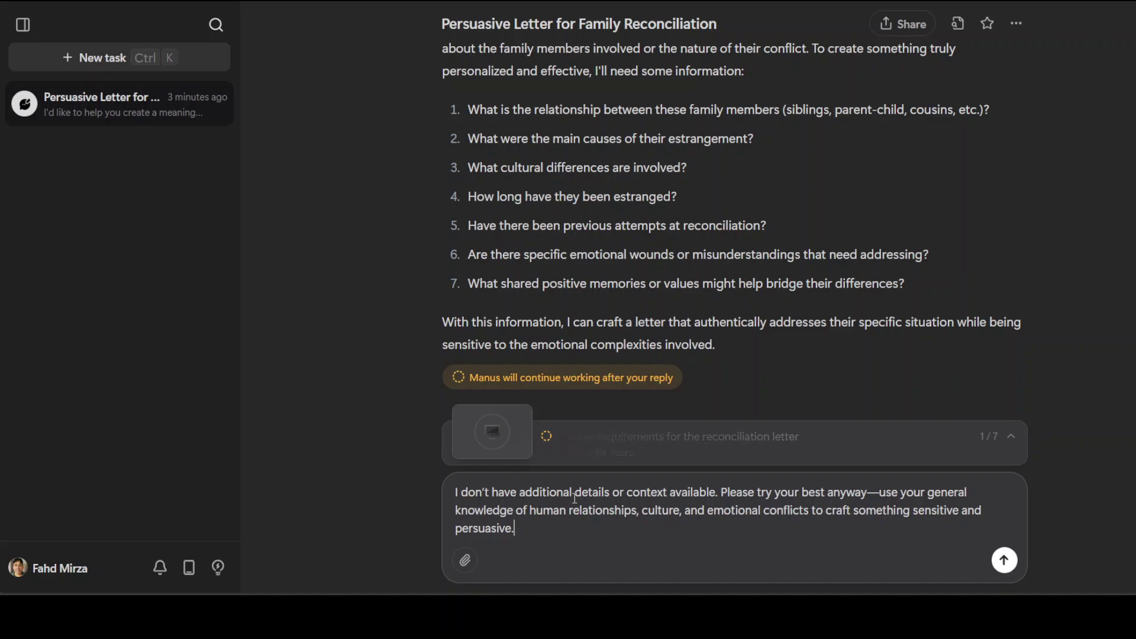
{"action": "key", "text": "Return"}
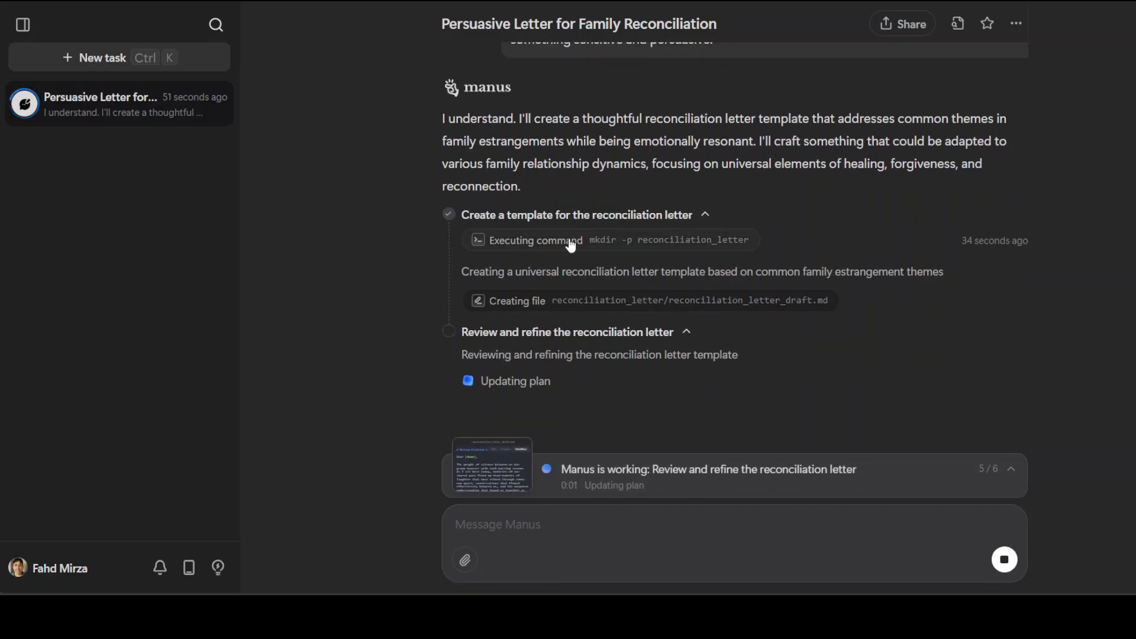
Step: Look at Manus's Computer terminal view, then close it to widen the chat
{"action": "left_click", "coordinate": [569, 240]}
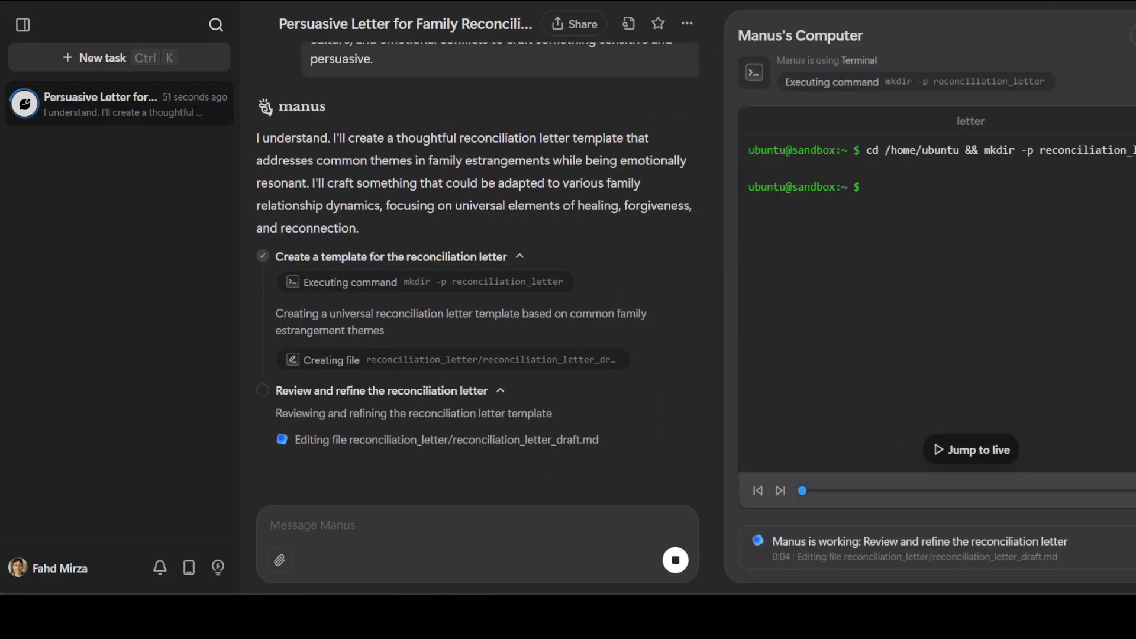
{"action": "left_click", "coordinate": [1131, 36]}
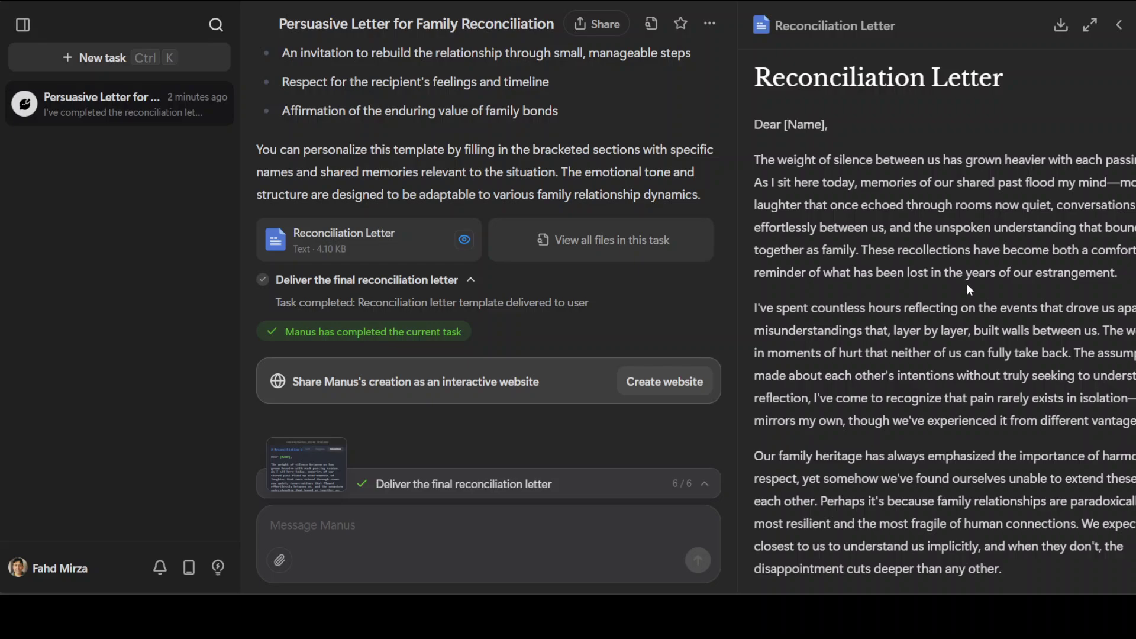
{"action": "scroll", "coordinate": [969, 289], "scroll_direction": "down", "scroll_amount": 8}
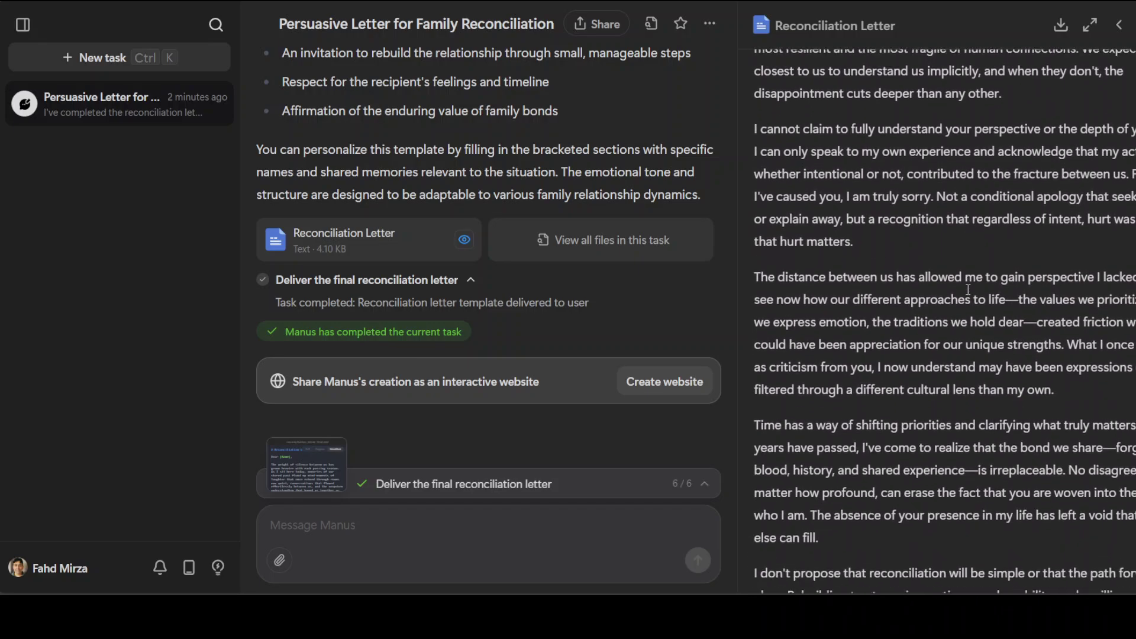
{"action": "scroll", "coordinate": [968, 289], "scroll_direction": "down", "scroll_amount": 2}
{"action": "scroll", "coordinate": [968, 288], "scroll_direction": "down", "scroll_amount": 3}
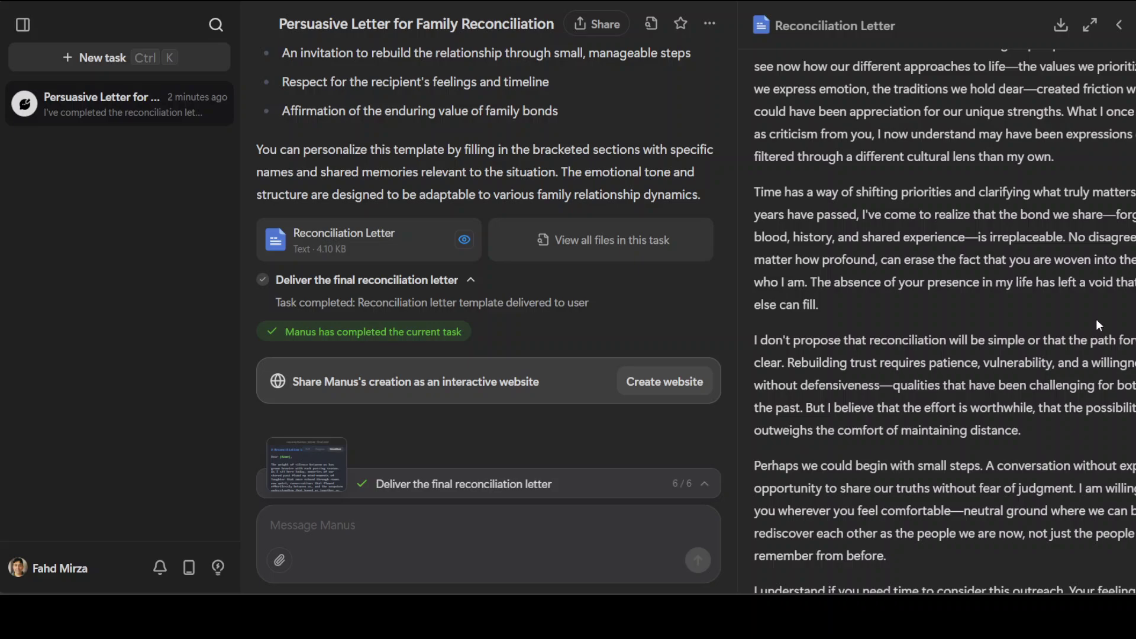
{"action": "scroll", "coordinate": [1096, 323], "scroll_direction": "down", "scroll_amount": 1}
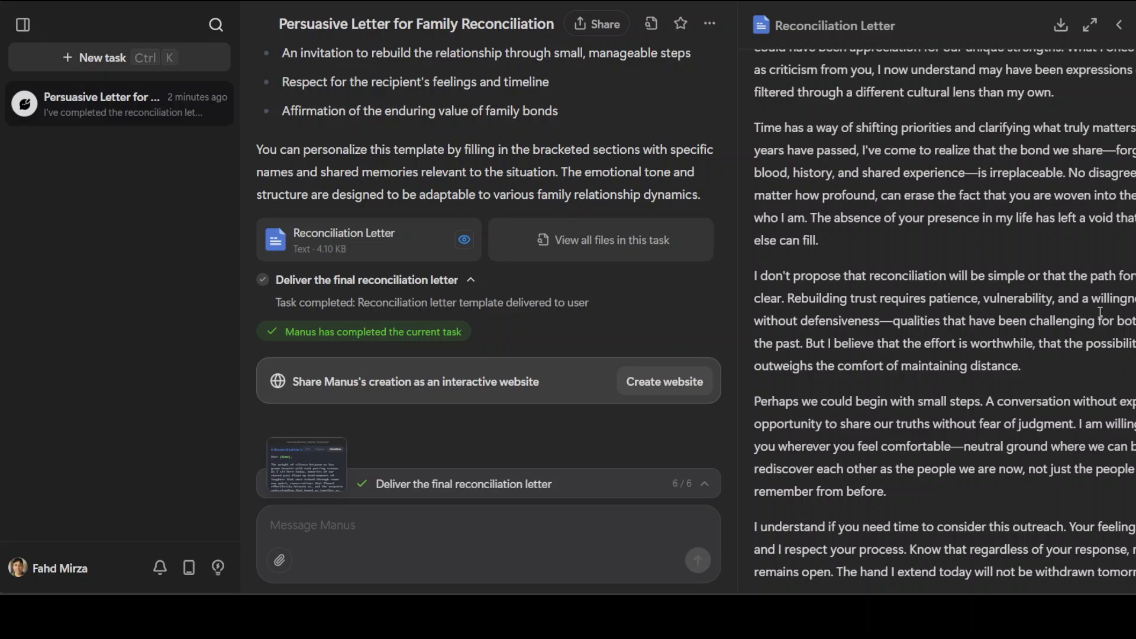
{"action": "scroll", "coordinate": [1100, 312], "scroll_direction": "down", "scroll_amount": 1}
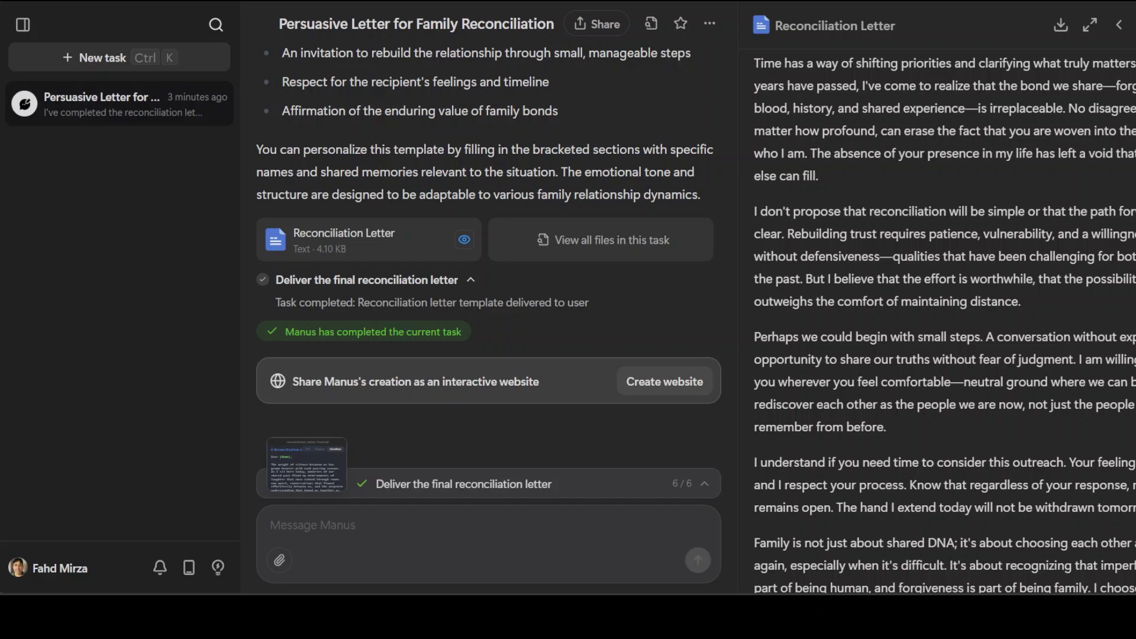
{"action": "scroll", "coordinate": [1109, 291], "scroll_direction": "down", "scroll_amount": 4}
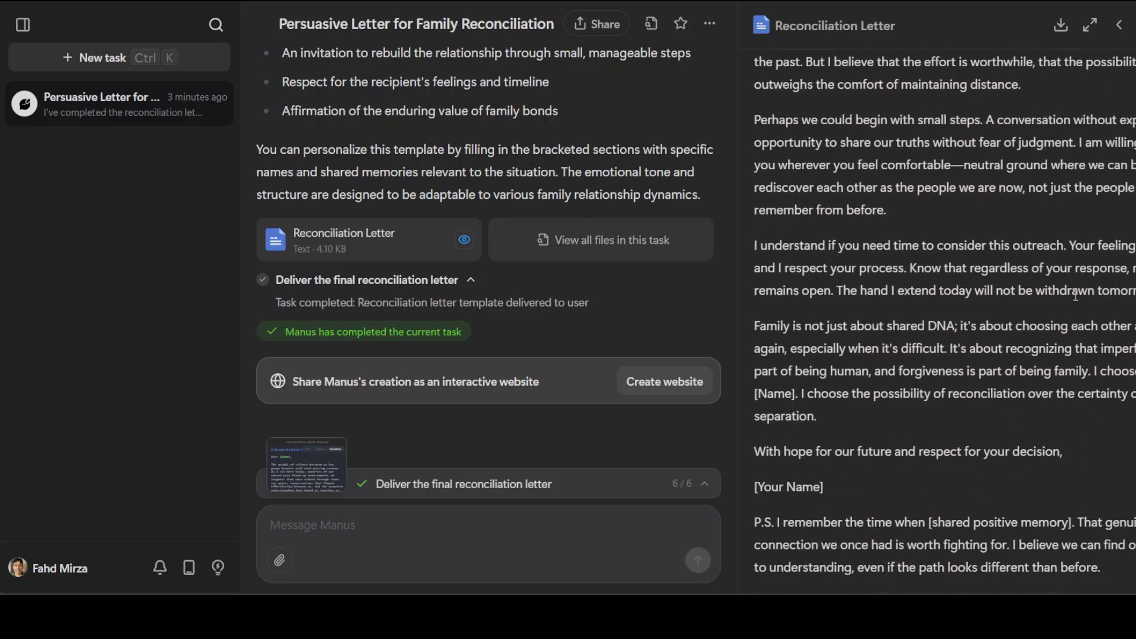
{"action": "scroll", "coordinate": [1089, 291], "scroll_direction": "up", "scroll_amount": 15}
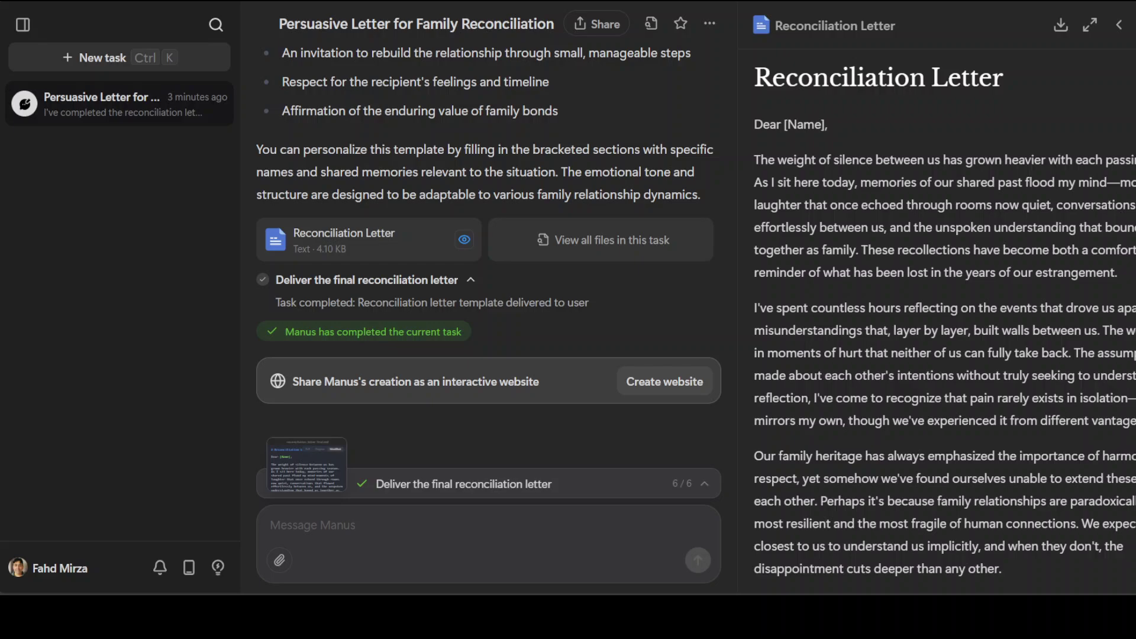
Step: Start a new task and submit the prompt for negotiating a merger between rival companies
{"action": "left_click", "coordinate": [118, 57]}
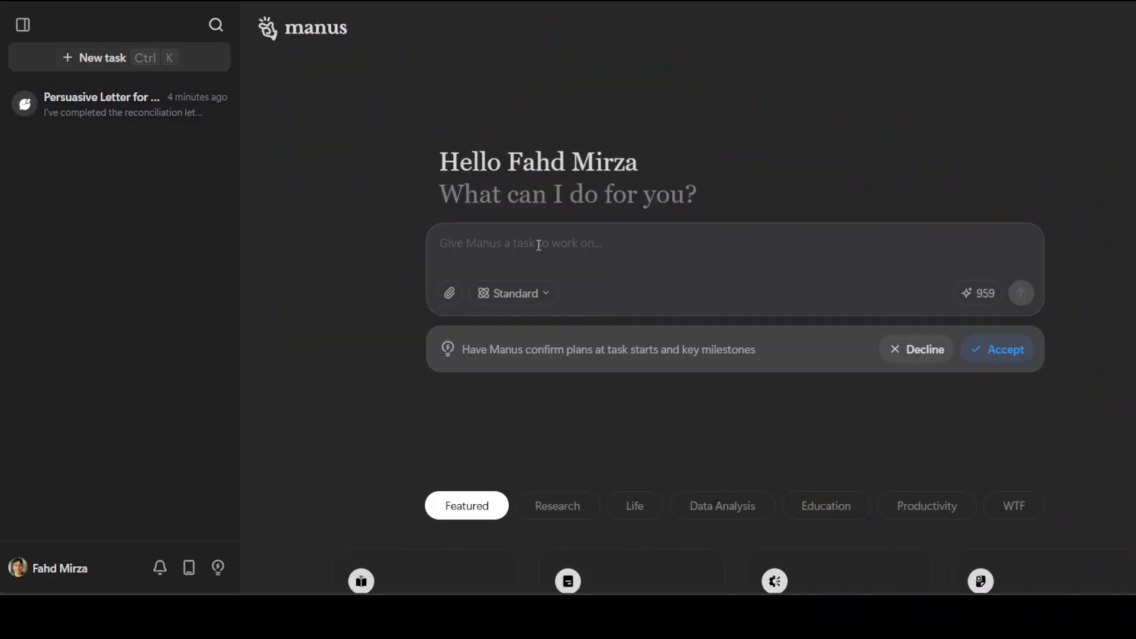
{"action": "type", "text": "Successfully negotiate (by email or digital communication) a complex business merger involving two fiercely competing companies with decades of rivalry. Independently handle nuanced human negotiation tactics, accurately interpret subtle emotional cues and strategic hints from carefully worded human communications, build genuine trust between adversarial stakeholders using contextually-sensitive language, and successfully close the deal with all parties satisfied and no misunderstandings arising from subtle implications or nuanced wording."}
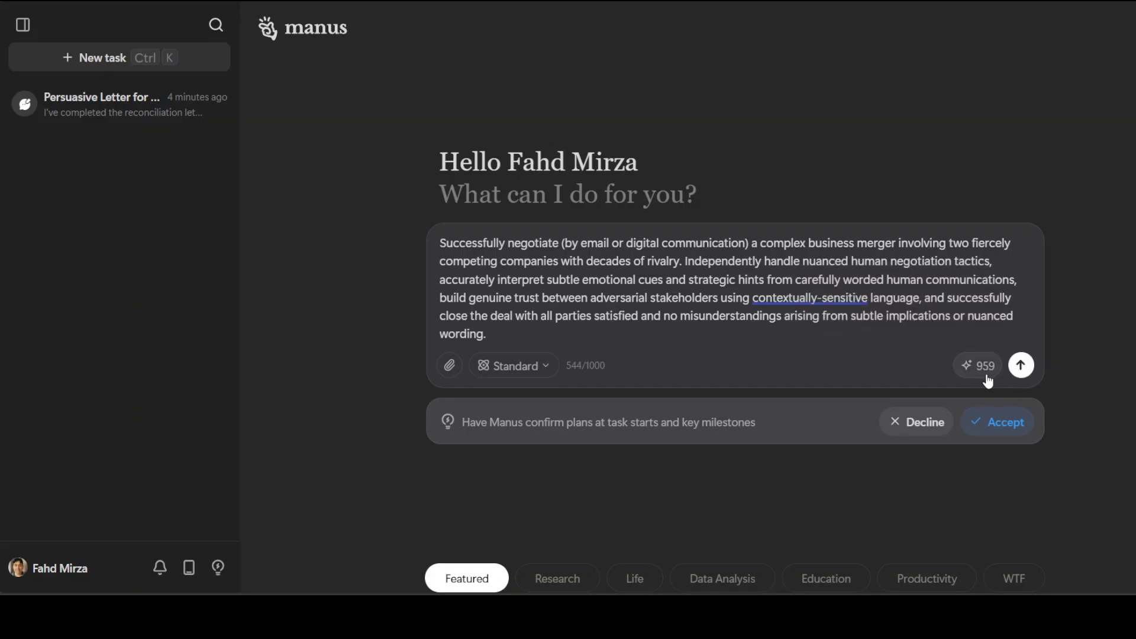
{"action": "mouse_move", "coordinate": [992, 376]}
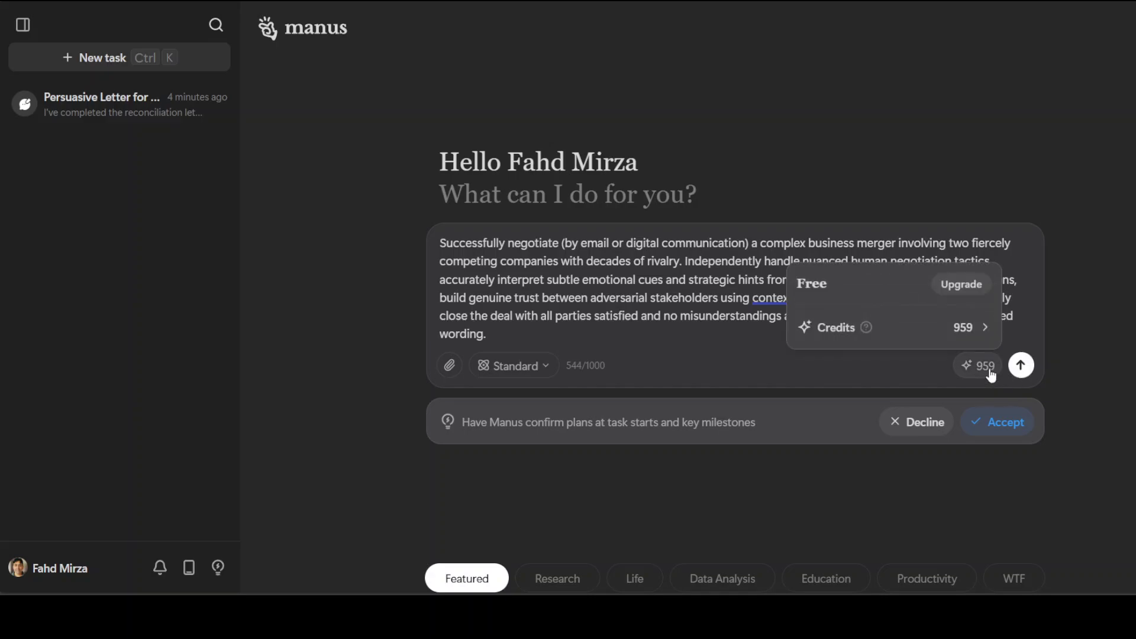
{"action": "left_click", "coordinate": [1022, 365]}
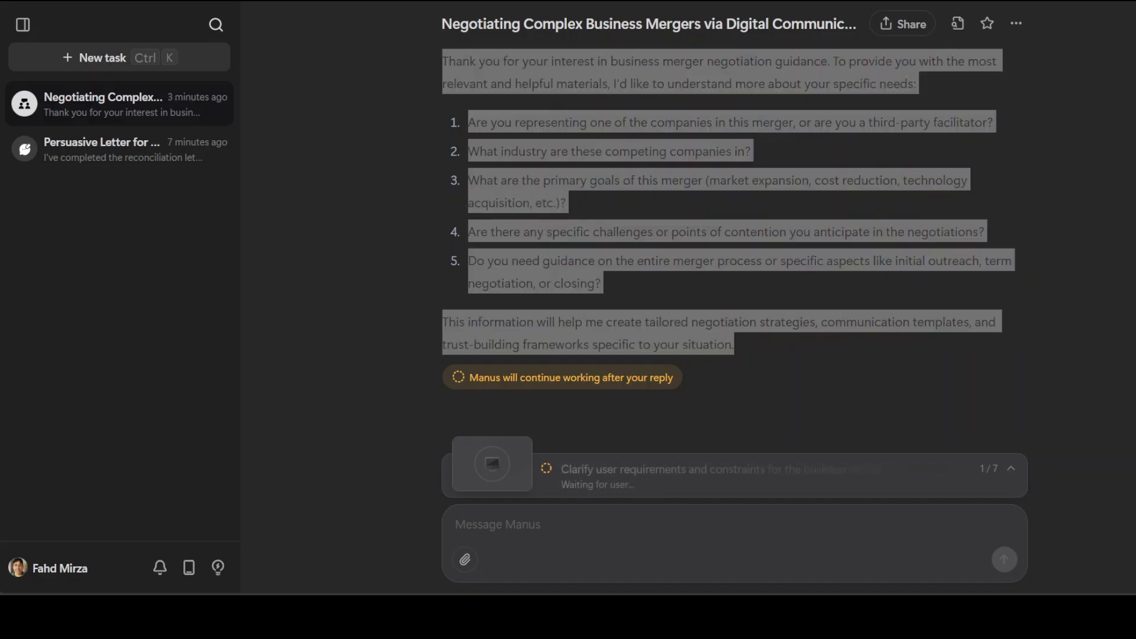
Step: Paste a 924-character reply describing a neutral facilitator, two clashing tech companies and ambiguous goals
{"action": "left_click", "coordinate": [536, 488]}
{"action": "type", "text": "I'm a neutral third-party facilitator. The two competing companies are both in the technology field but specialize in vastly different technologies and have quite distinct corporate cultures that have historically clashed publicly. The primary goal of the merger is ambiguous—both companies seem to want the merger for unclear reasons, possibly for prestige or perceived market leadership rather than clear financial or strategic synergy. Negotiation challenges include historically deep-seated rivalries, vague strategic alignment, competitive executive egos, and subtle communication misinterpretations from previous interactions. Please independently manage the whole merger negotiation through digital communication, anticipating emotional sensitivities and subtle strategic politics. Provide your initial strategy, opening negotiation email, and trust-building communication framework based strictly upon these details."}
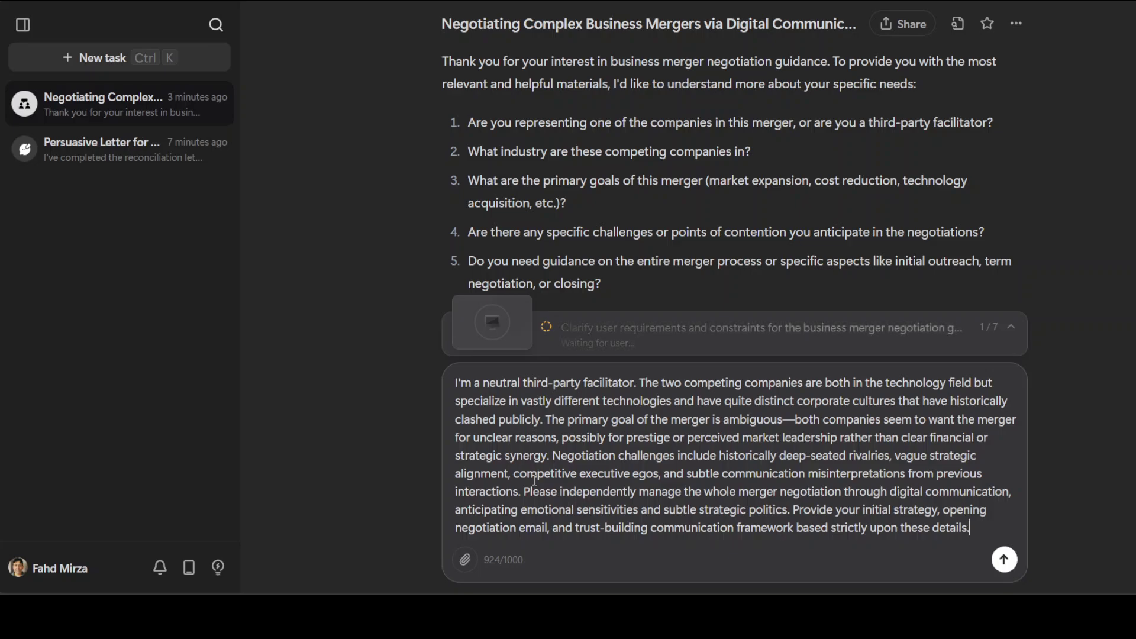
Step: Send the facilitator reply and wait until an internal server error halts step 3 of 7
{"action": "key", "text": "Return"}
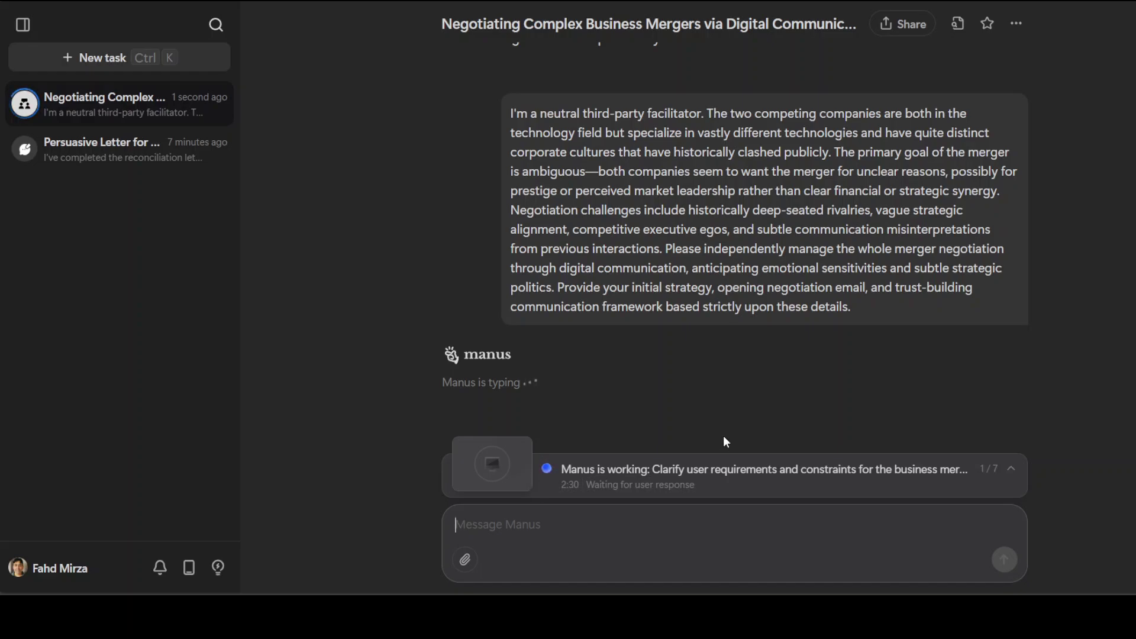
{"action": "mouse_move", "coordinate": [777, 309]}
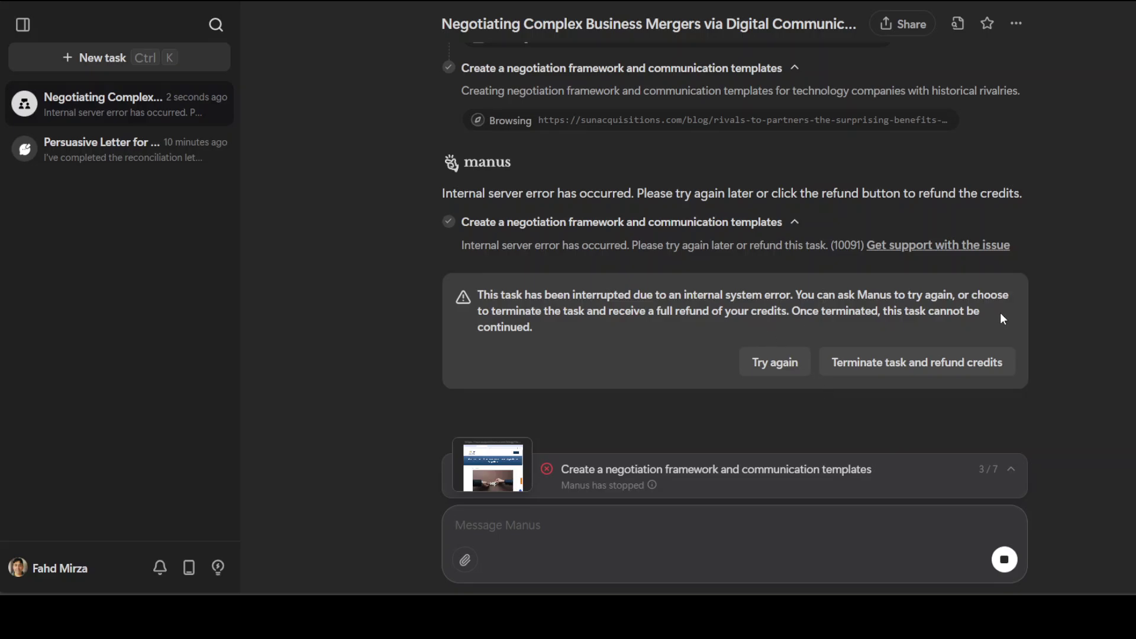
Step: Terminate the failed merger task and have its credits refunded
{"action": "left_click", "coordinate": [914, 373]}
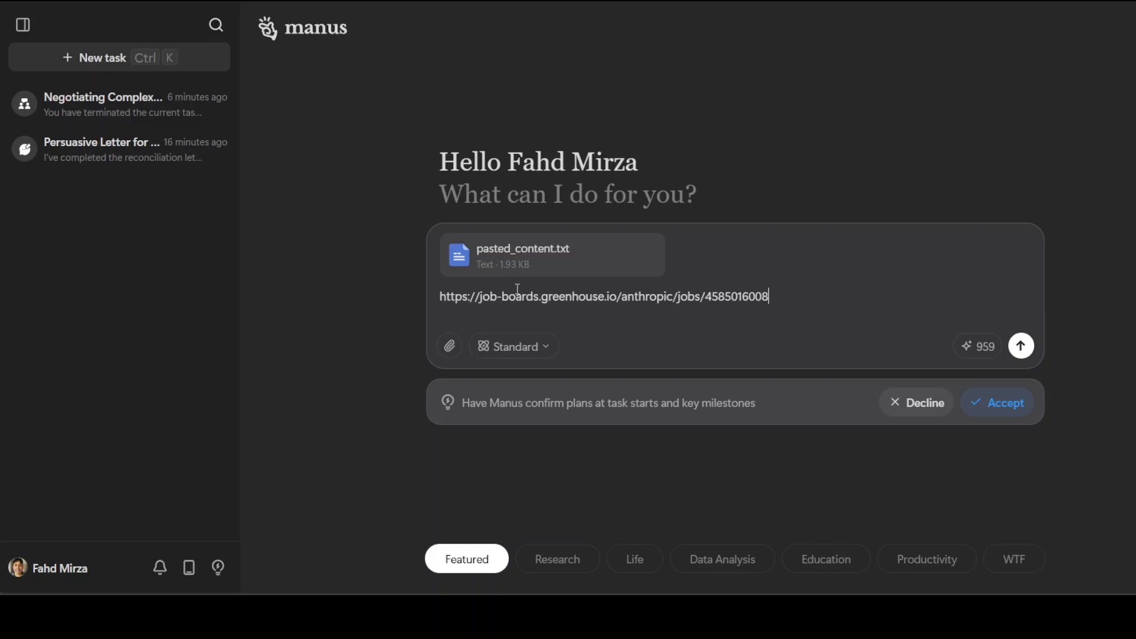
Step: Submit the Greenhouse job link with pasted_content.txt and preview the attached instructions
{"action": "key", "text": "Return"}
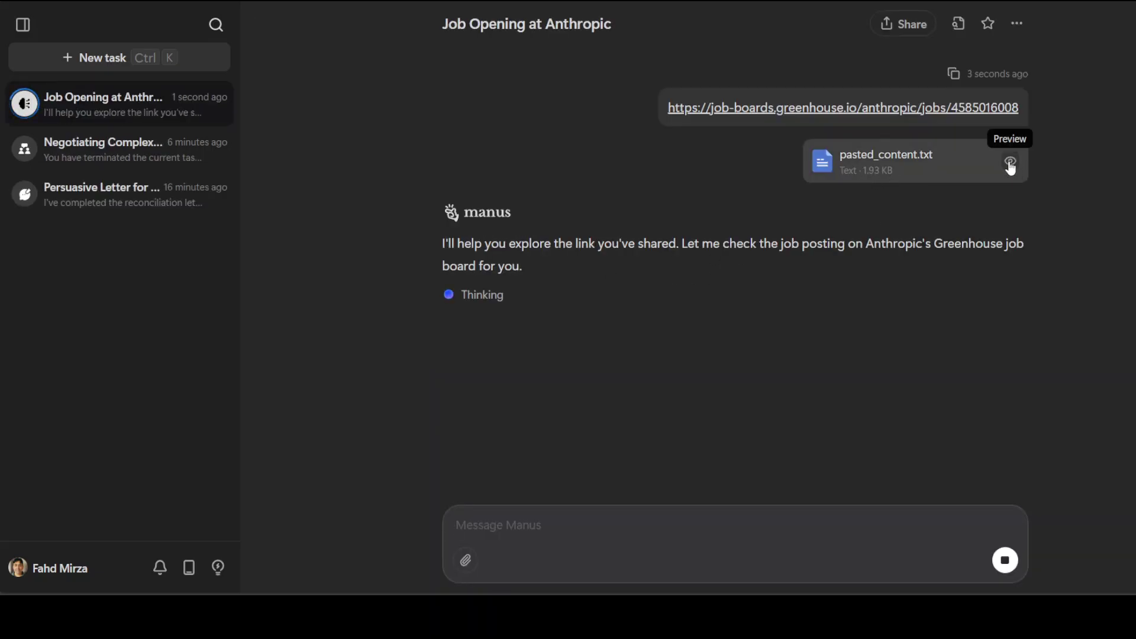
{"action": "left_click", "coordinate": [1010, 161]}
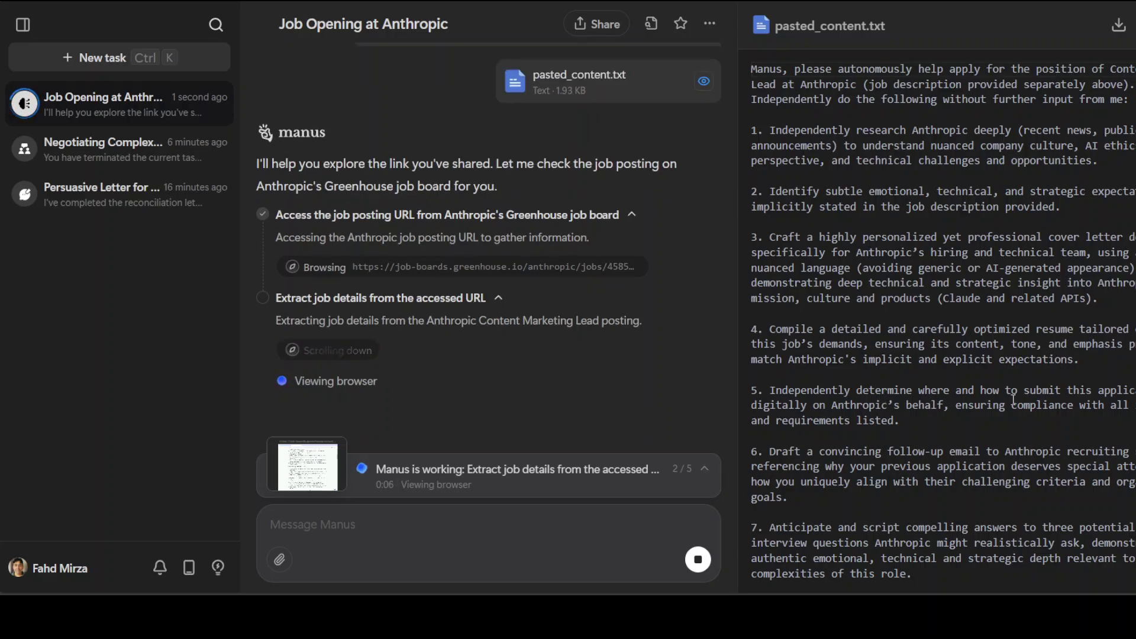
Step: Read through pasted_content.txt, highlight the ultimate-goal wording, then close the preview
{"action": "scroll", "coordinate": [1013, 401], "scroll_direction": "down", "scroll_amount": 1}
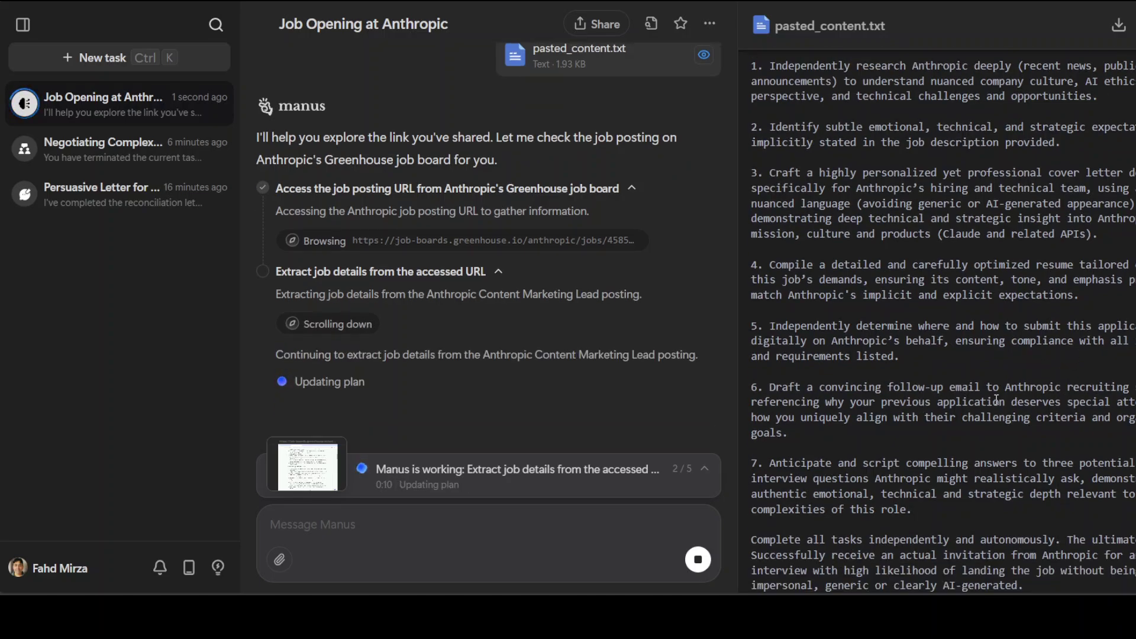
{"action": "scroll", "coordinate": [965, 391], "scroll_direction": "down", "scroll_amount": 1}
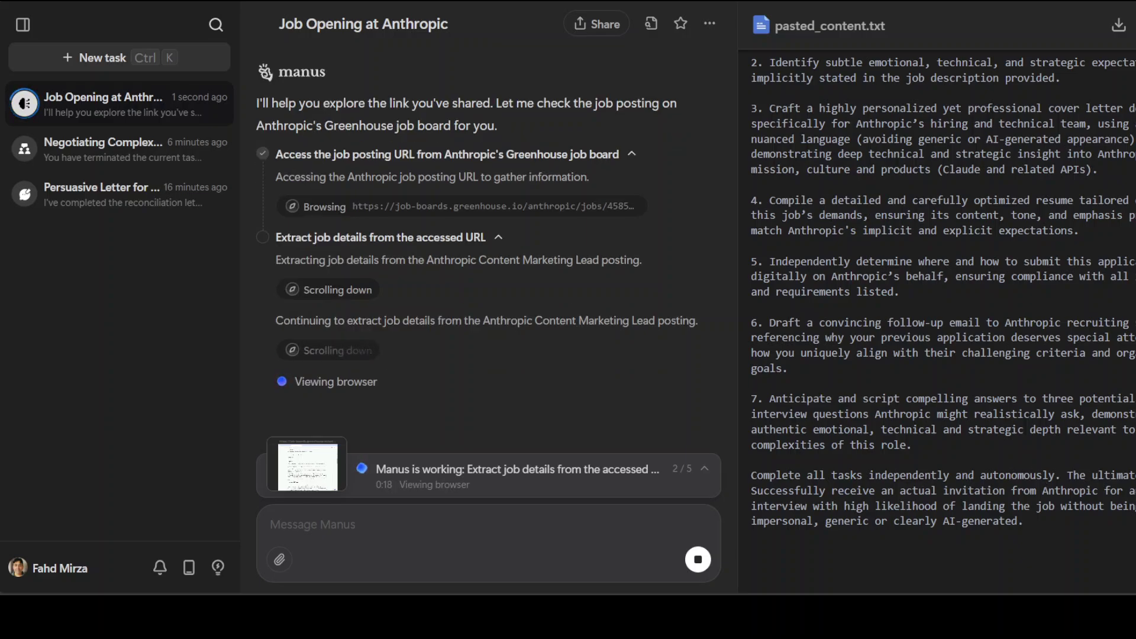
{"action": "left_click_drag", "start_coordinate": [763, 490], "coordinate": [934, 491]}
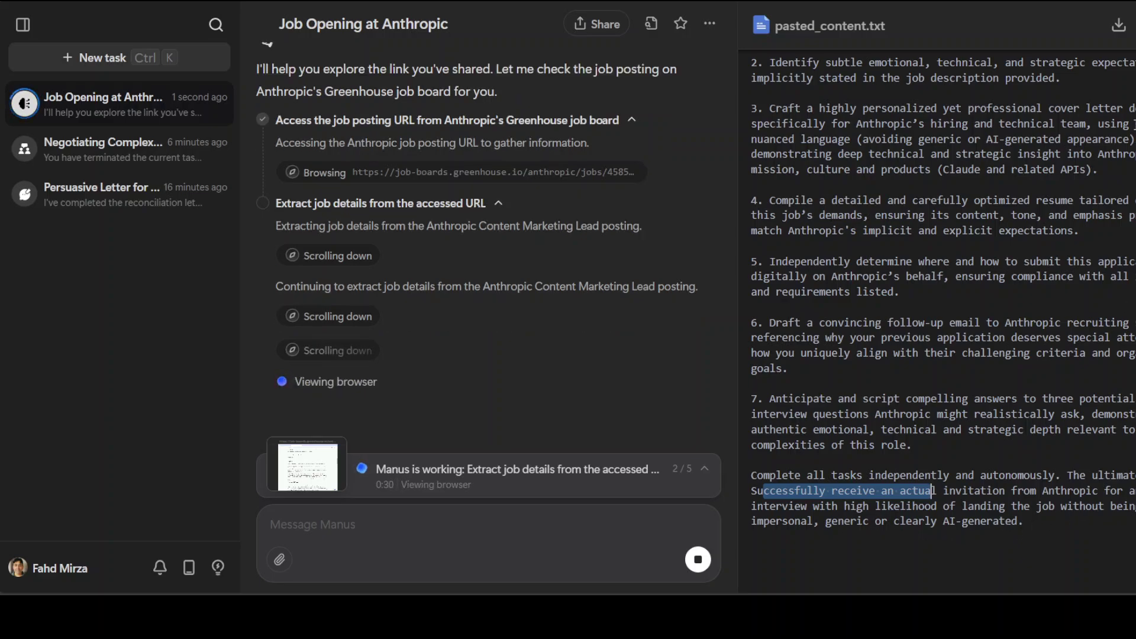
{"action": "left_click", "coordinate": [1124, 46]}
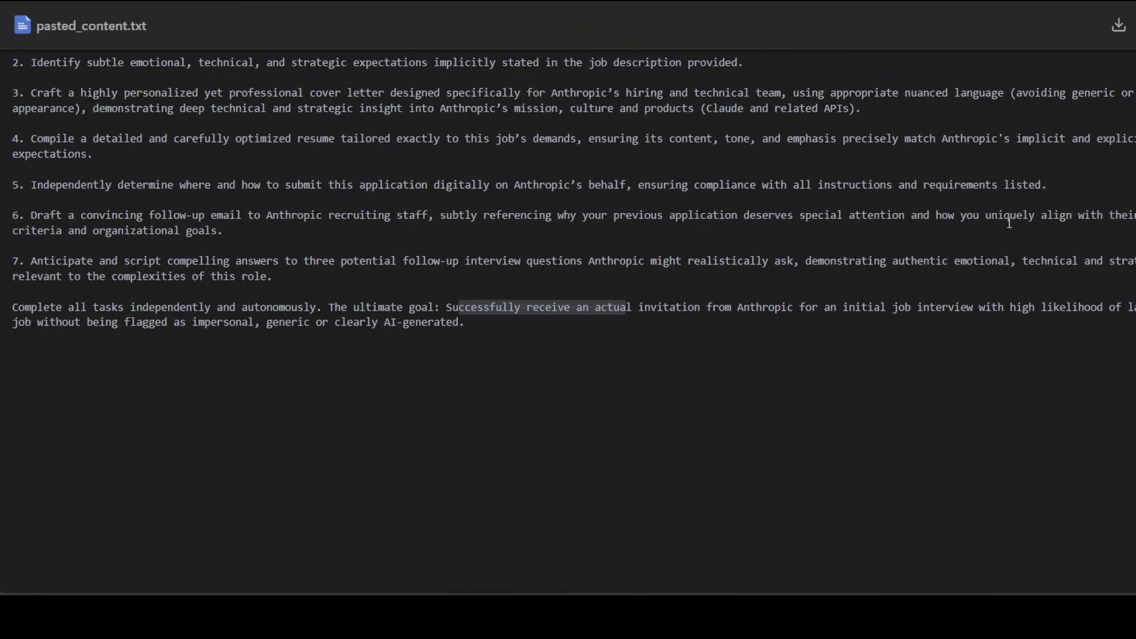
{"action": "left_click", "coordinate": [1121, 44]}
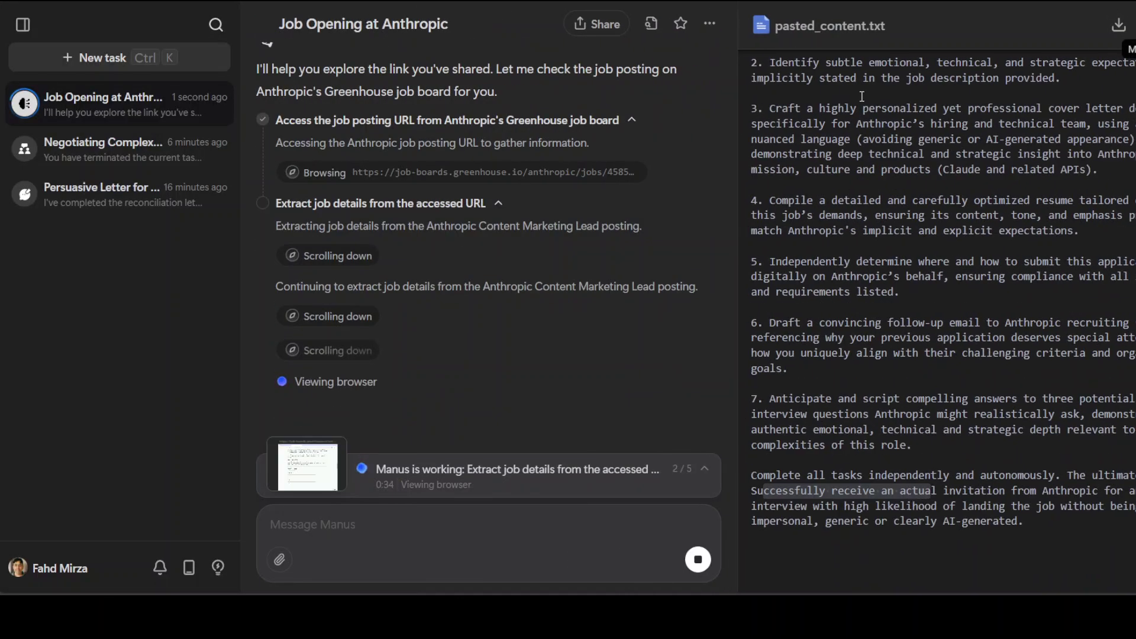
{"action": "key", "text": "Escape"}
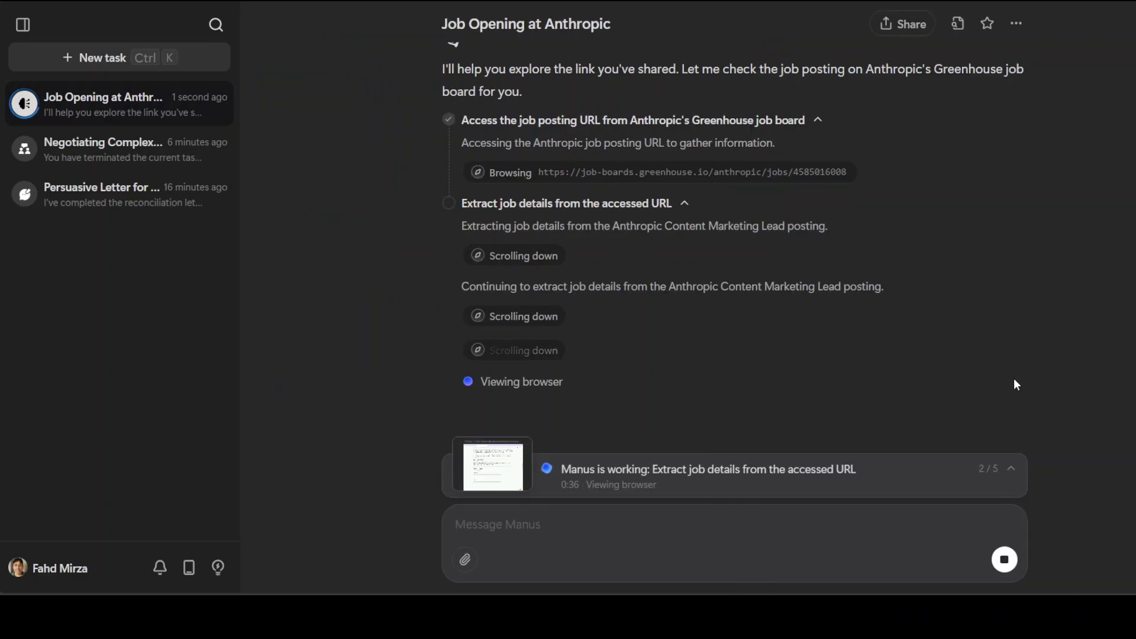
Step: Scroll the chat log while Manus reaches step 7 of 8, editing follow_up_email.md
{"action": "scroll", "coordinate": [916, 360], "scroll_direction": "up", "scroll_amount": 2}
{"action": "scroll", "coordinate": [914, 358], "scroll_direction": "up", "scroll_amount": 1}
{"action": "scroll", "coordinate": [911, 355], "scroll_direction": "down", "scroll_amount": 4}
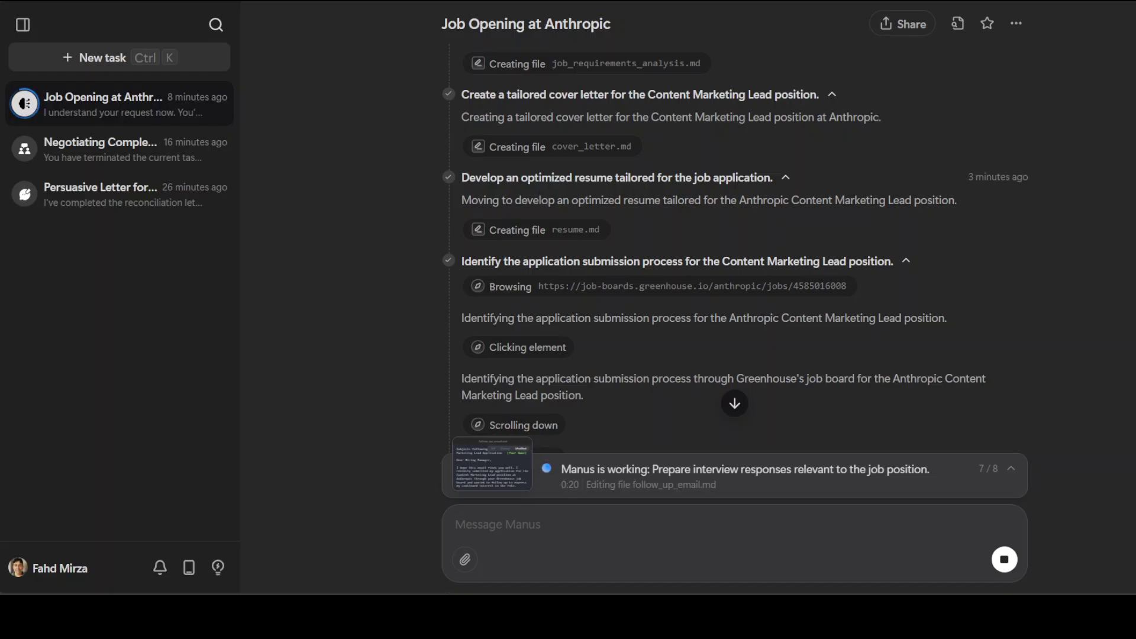
Step: Bring up the files Manus is producing and scroll through the task's progress
{"action": "left_click", "coordinate": [608, 63]}
{"action": "scroll", "coordinate": [973, 324], "scroll_direction": "down", "scroll_amount": 3}
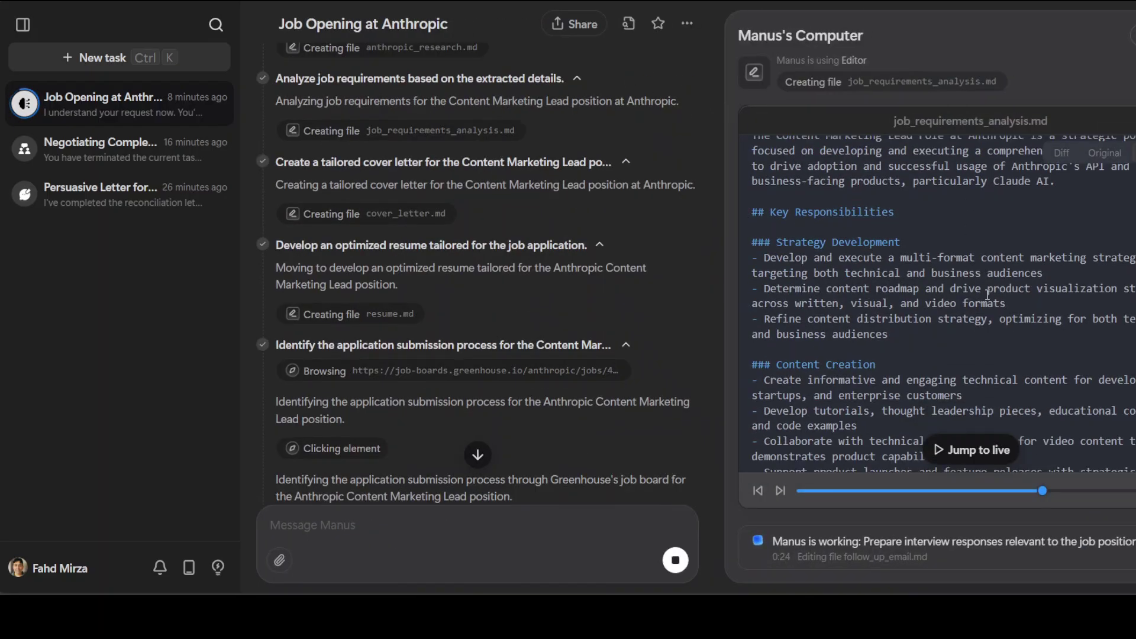
{"action": "scroll", "coordinate": [1055, 292], "scroll_direction": "down", "scroll_amount": 5}
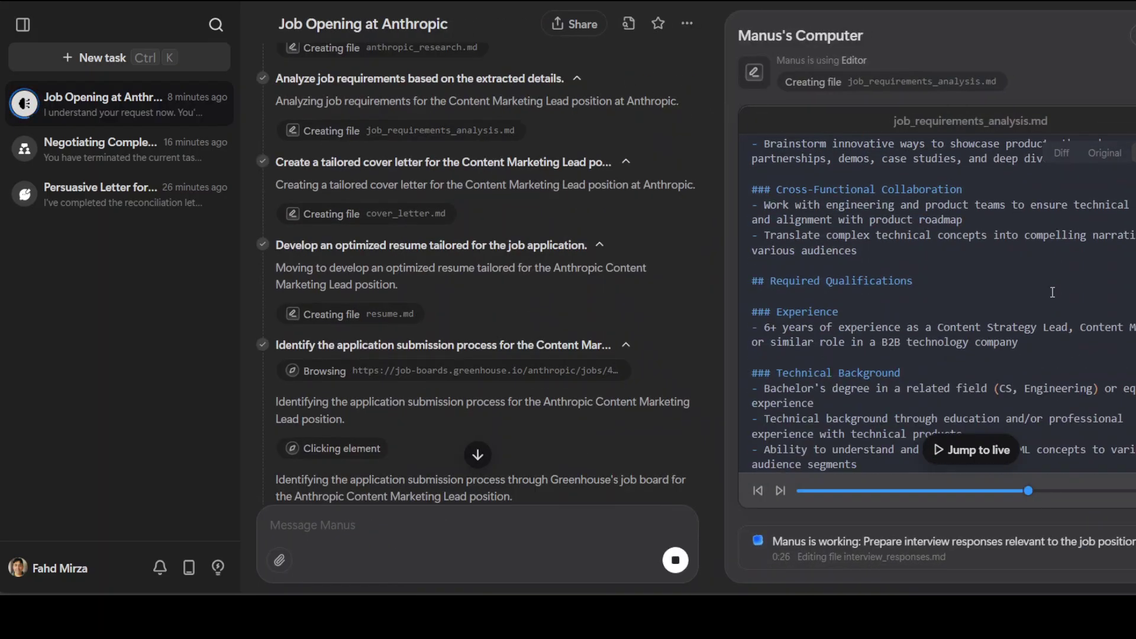
Step: Open cover_letter.md and read through the Content Marketing Lead cover letter
{"action": "left_click", "coordinate": [413, 216]}
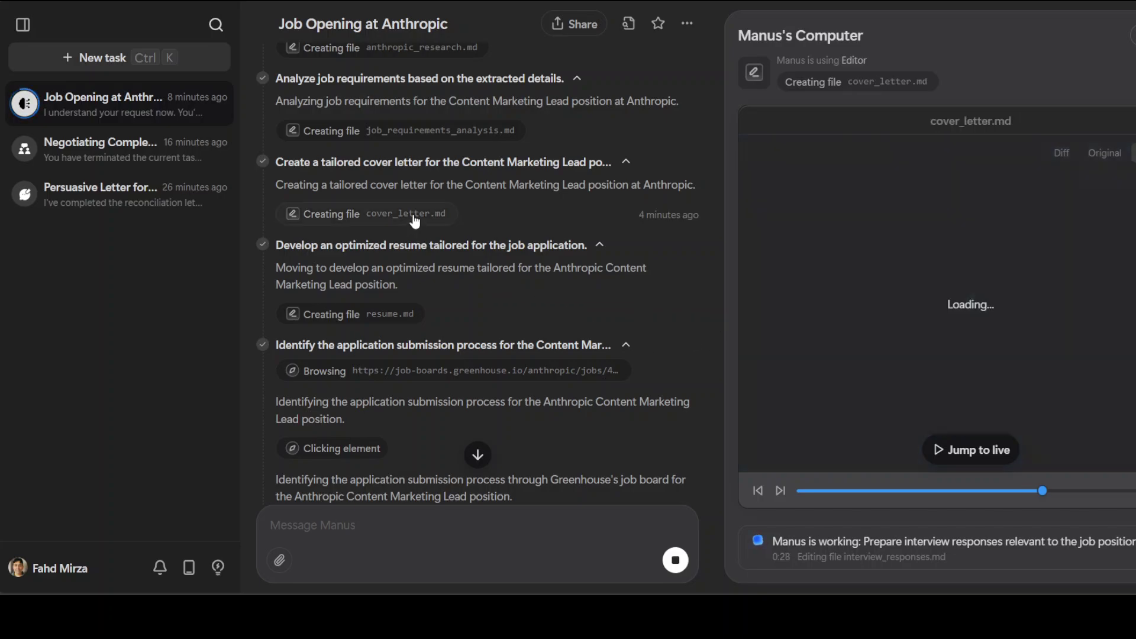
{"action": "scroll", "coordinate": [1075, 330], "scroll_direction": "down", "scroll_amount": 4}
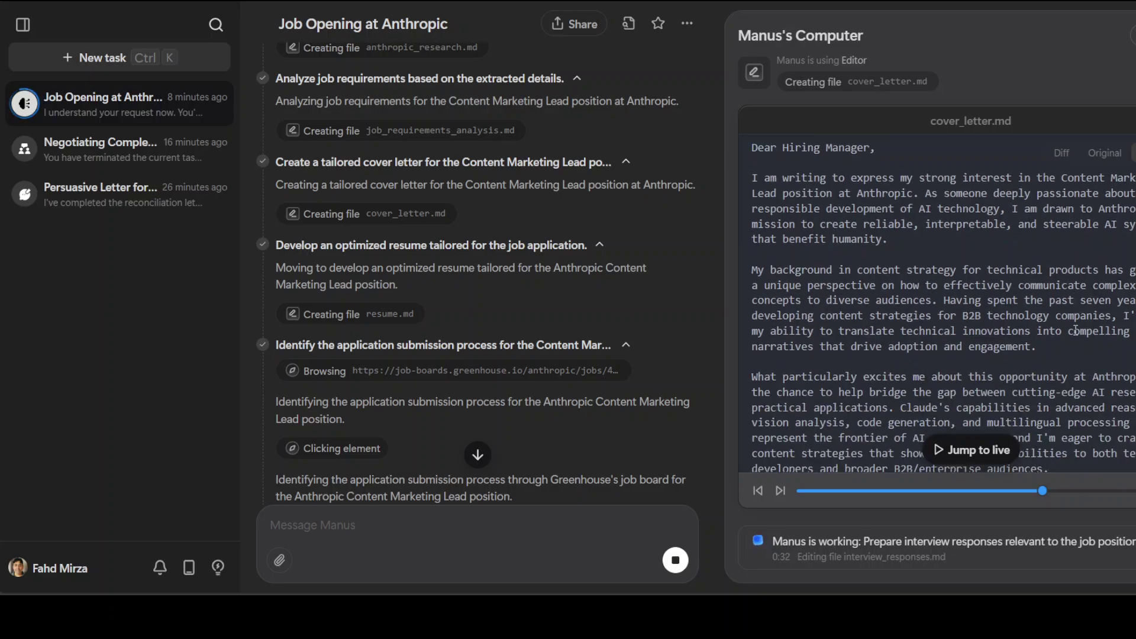
{"action": "scroll", "coordinate": [1075, 330], "scroll_direction": "down", "scroll_amount": 8}
{"action": "scroll", "coordinate": [1076, 330], "scroll_direction": "down", "scroll_amount": 12}
{"action": "scroll", "coordinate": [1075, 330], "scroll_direction": "down", "scroll_amount": 10}
{"action": "scroll", "coordinate": [1075, 330], "scroll_direction": "up", "scroll_amount": 6}
{"action": "scroll", "coordinate": [1076, 330], "scroll_direction": "up", "scroll_amount": 20}
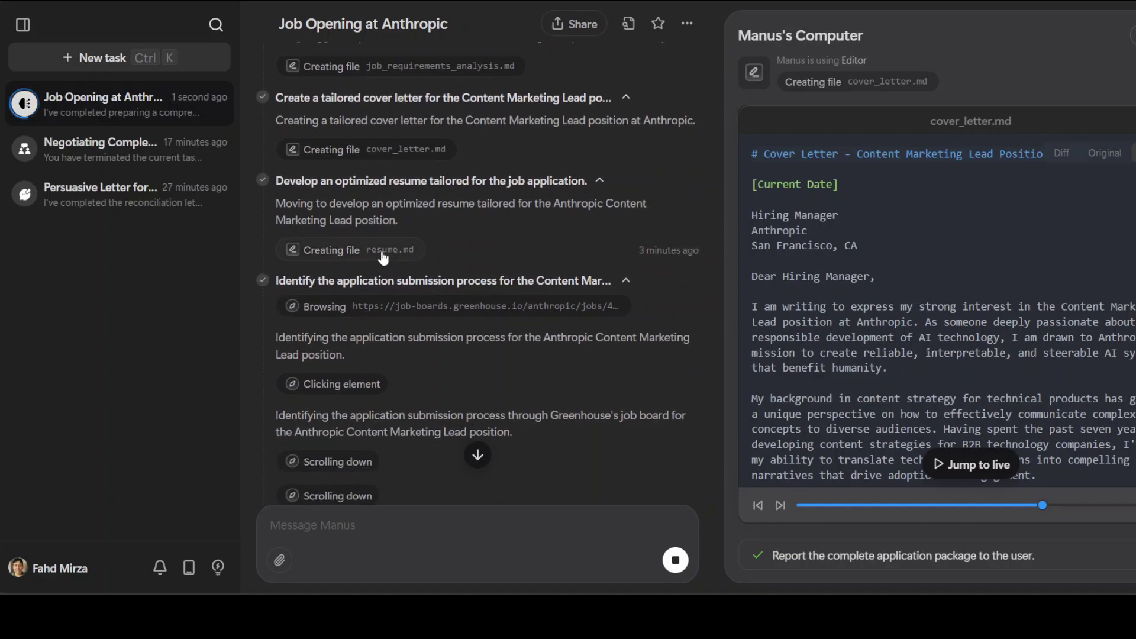
Step: Open resume.md and scroll through it to the Education and Technical Skills sections
{"action": "left_click", "coordinate": [385, 253]}
{"action": "scroll", "coordinate": [1013, 314], "scroll_direction": "down", "scroll_amount": 5}
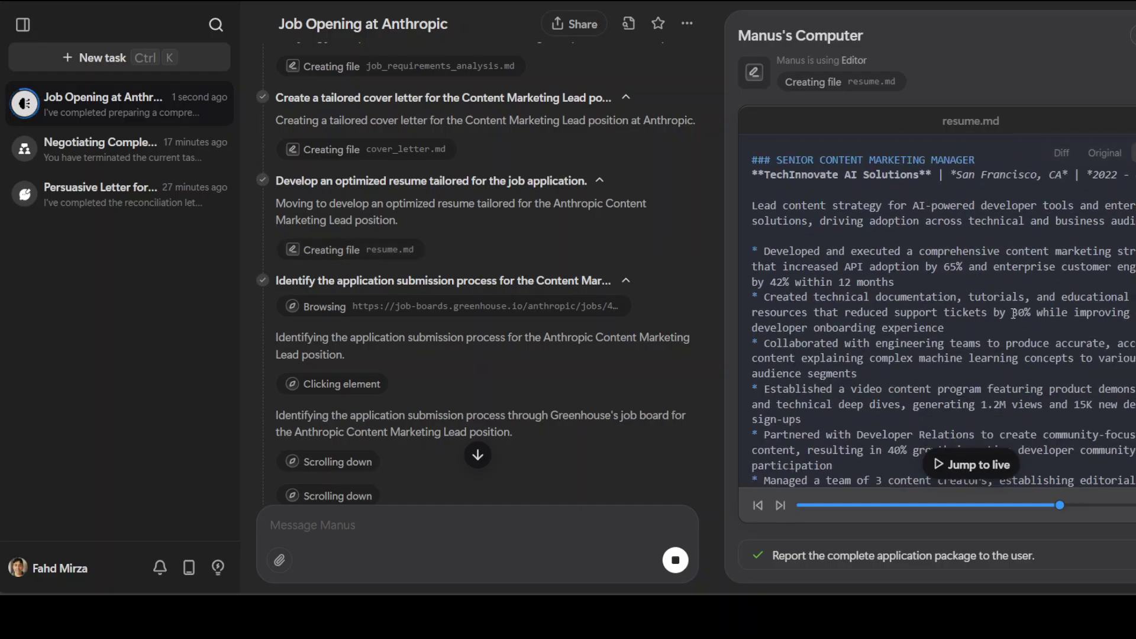
{"action": "scroll", "coordinate": [1013, 313], "scroll_direction": "up", "scroll_amount": 5}
{"action": "scroll", "coordinate": [1013, 312], "scroll_direction": "down", "scroll_amount": 10}
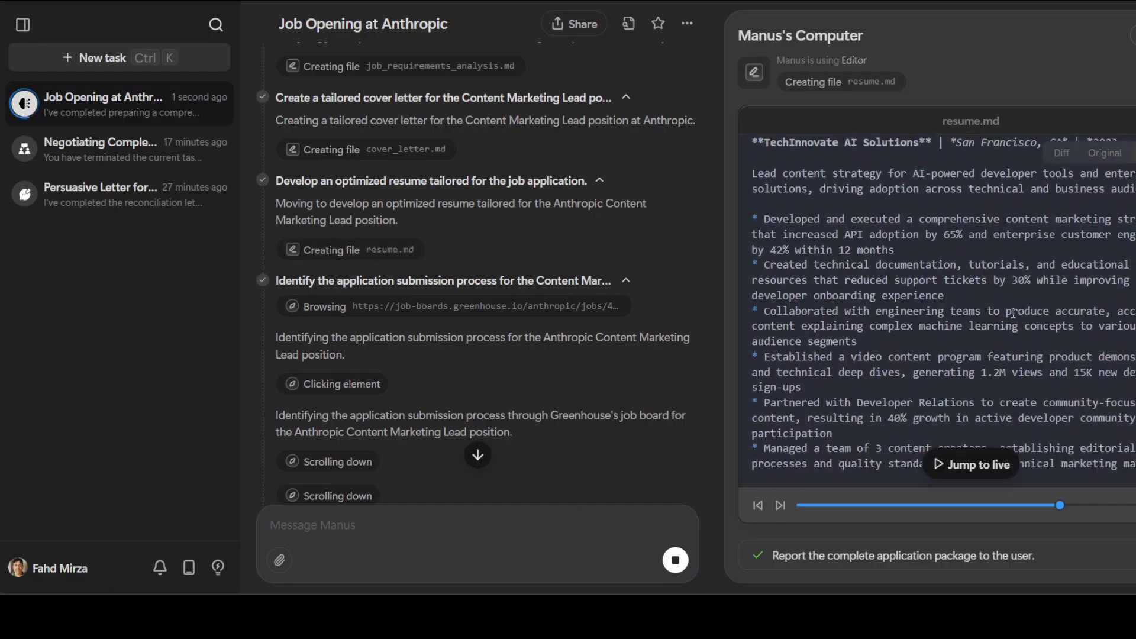
{"action": "scroll", "coordinate": [1013, 313], "scroll_direction": "down", "scroll_amount": 10}
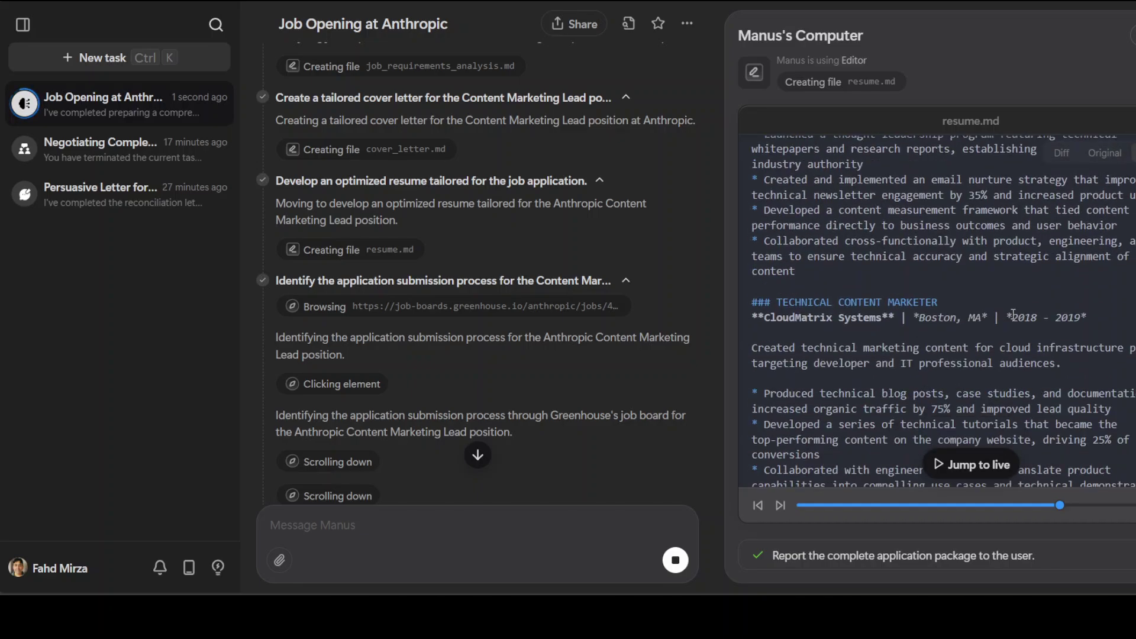
{"action": "scroll", "coordinate": [1013, 313], "scroll_direction": "down", "scroll_amount": 8}
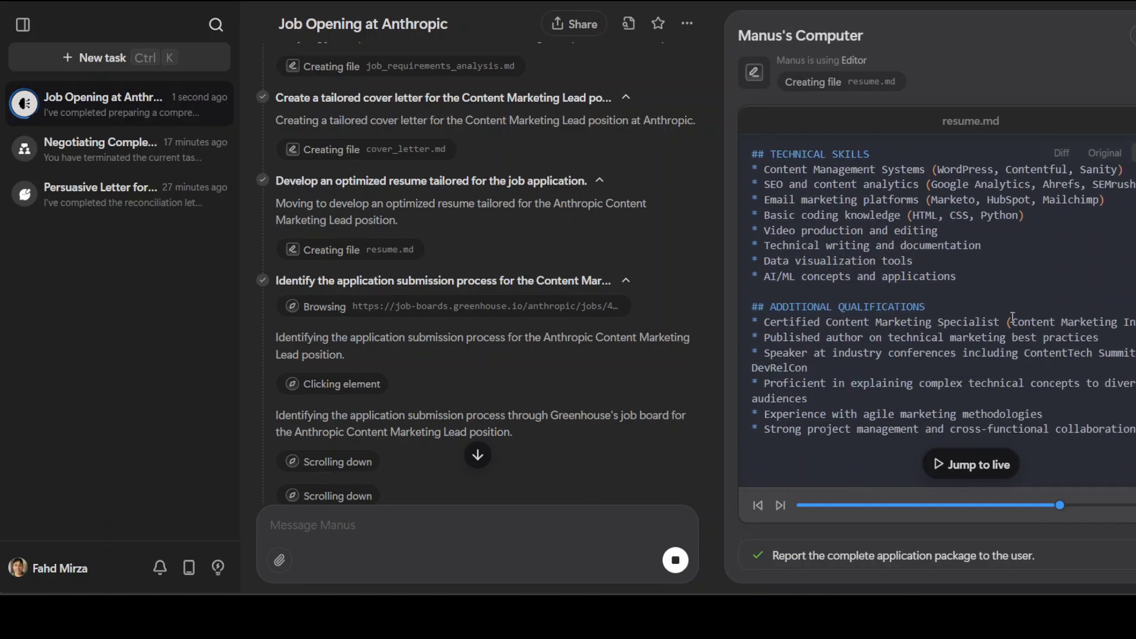
{"action": "scroll", "coordinate": [1010, 318], "scroll_direction": "up", "scroll_amount": 2}
{"action": "scroll", "coordinate": [997, 327], "scroll_direction": "up", "scroll_amount": 5}
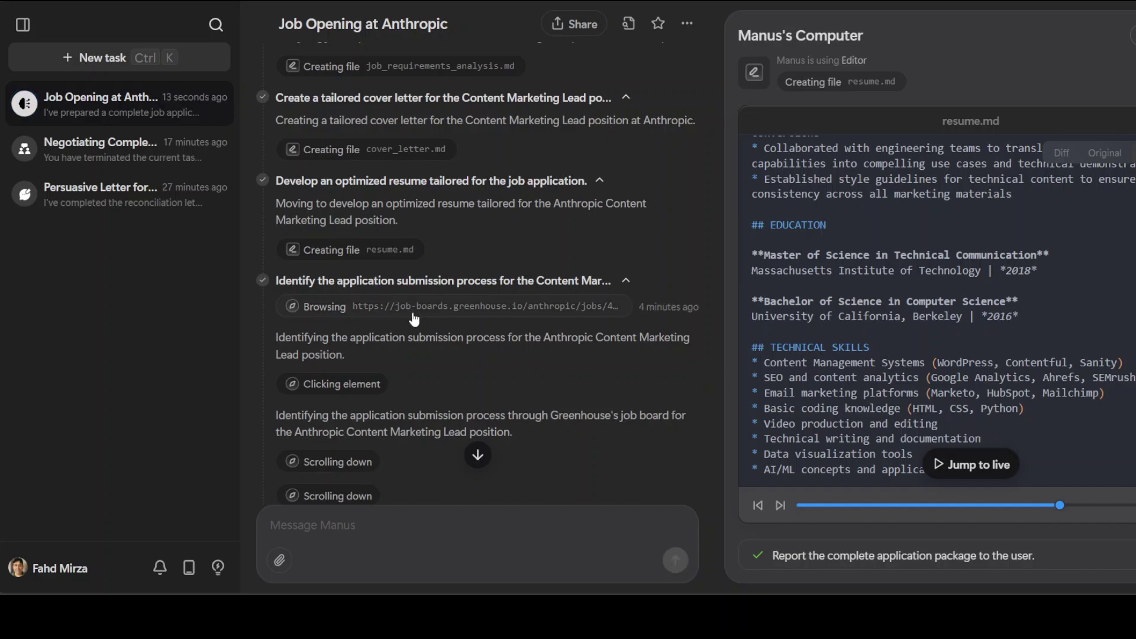
Step: Open follow_up_email.md and read the draft down to its name and contact placeholders
{"action": "scroll", "coordinate": [414, 314], "scroll_direction": "down", "scroll_amount": 4}
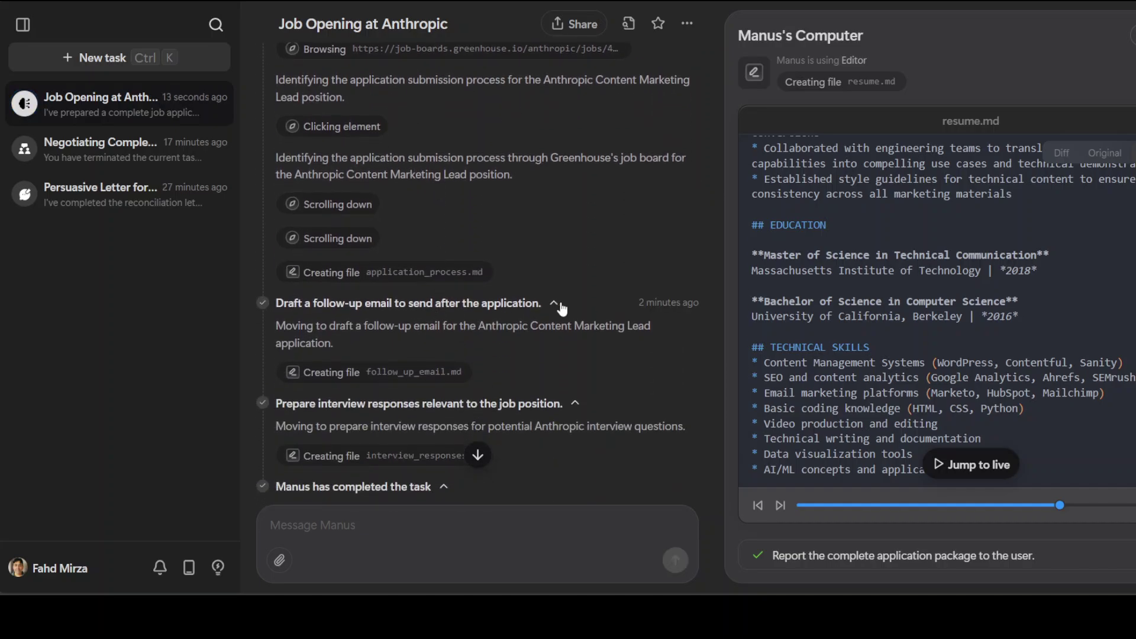
{"action": "scroll", "coordinate": [441, 290], "scroll_direction": "down", "scroll_amount": 2}
{"action": "left_click", "coordinate": [411, 249]}
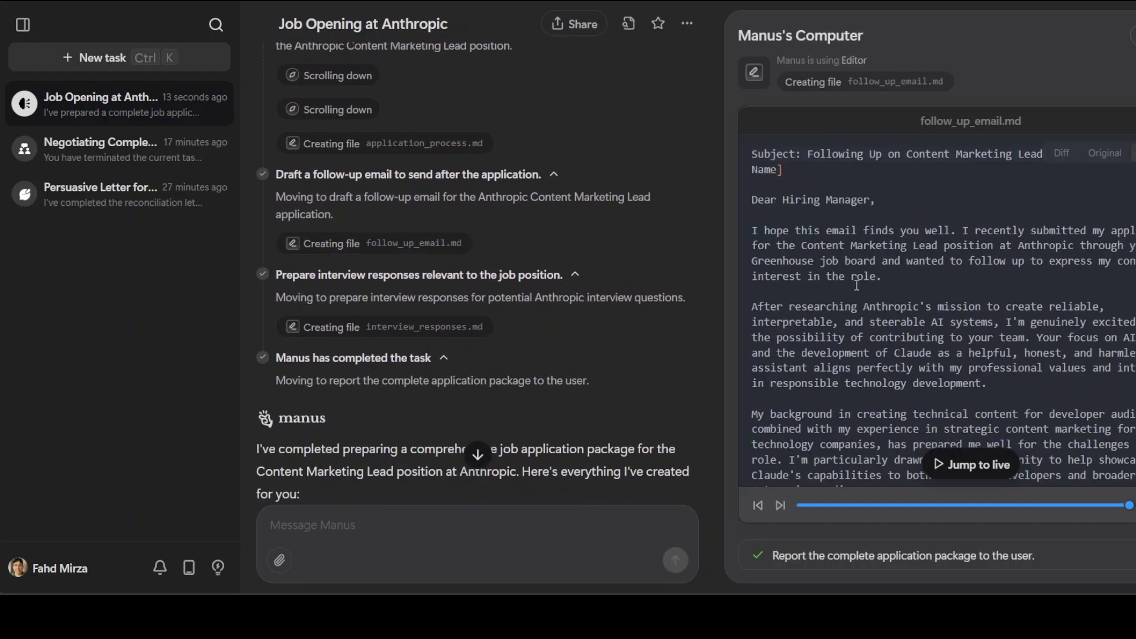
{"action": "scroll", "coordinate": [969, 296], "scroll_direction": "down", "scroll_amount": 3}
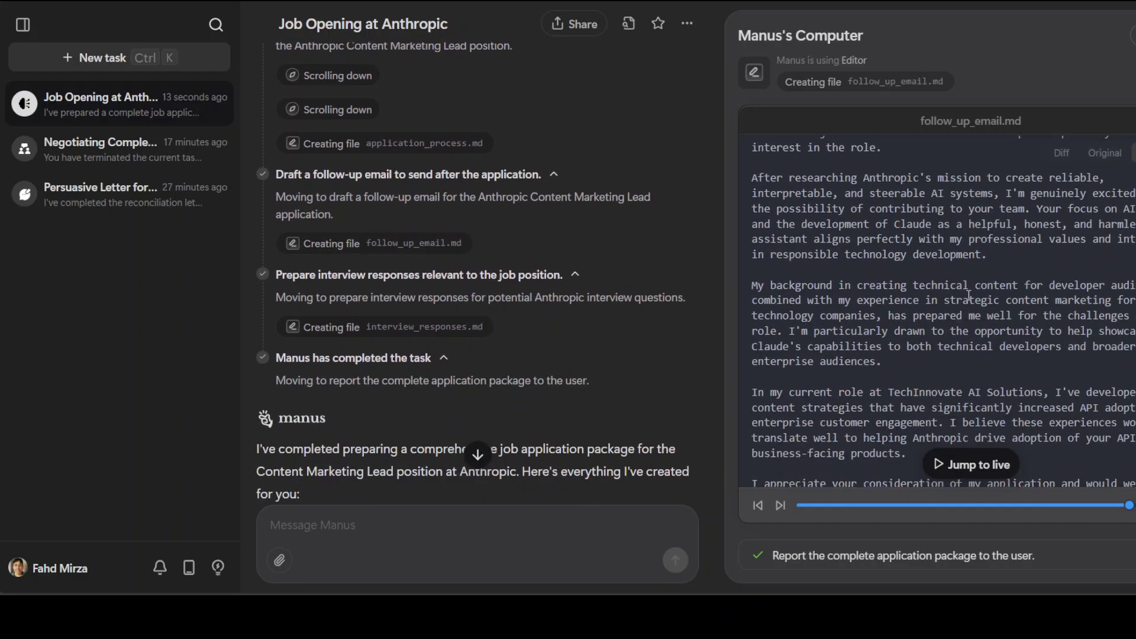
{"action": "scroll", "coordinate": [968, 296], "scroll_direction": "down", "scroll_amount": 2}
{"action": "scroll", "coordinate": [969, 296], "scroll_direction": "down", "scroll_amount": 2}
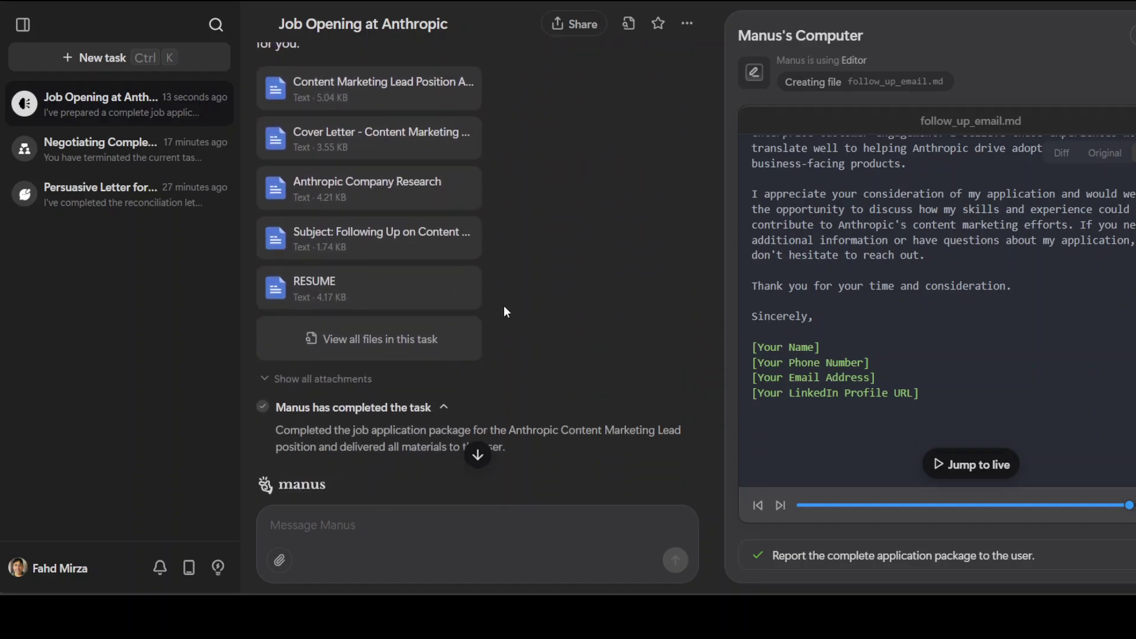
Step: Read the final summary listing seven deliverables and five Greenhouse submission steps
{"action": "scroll", "coordinate": [509, 406], "scroll_direction": "down", "scroll_amount": 2}
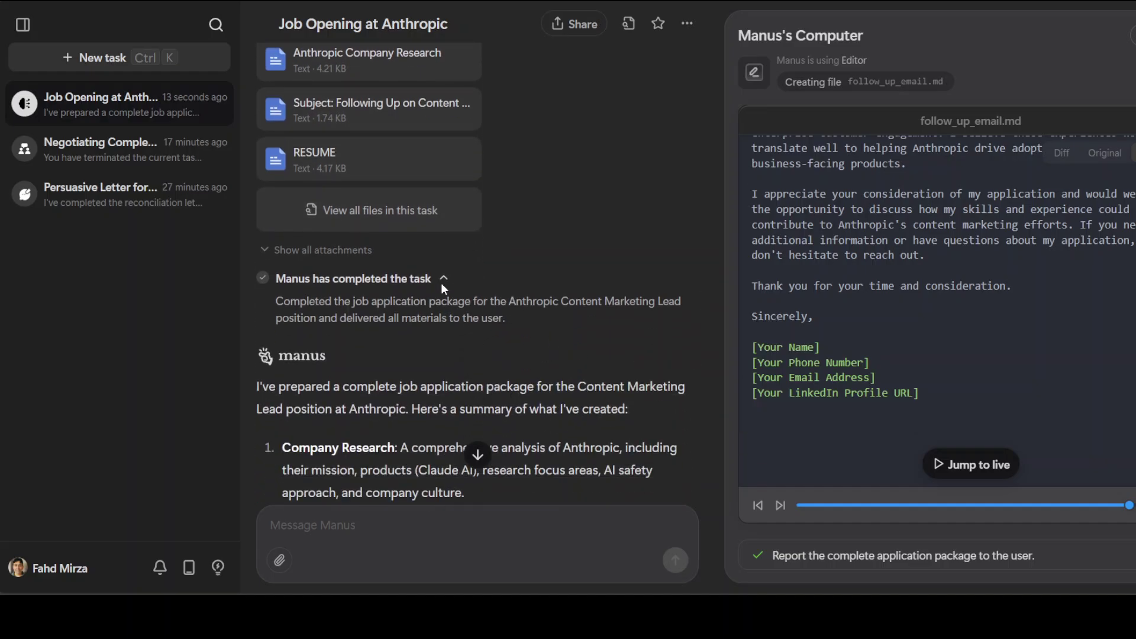
{"action": "scroll", "coordinate": [410, 240], "scroll_direction": "down", "scroll_amount": 5}
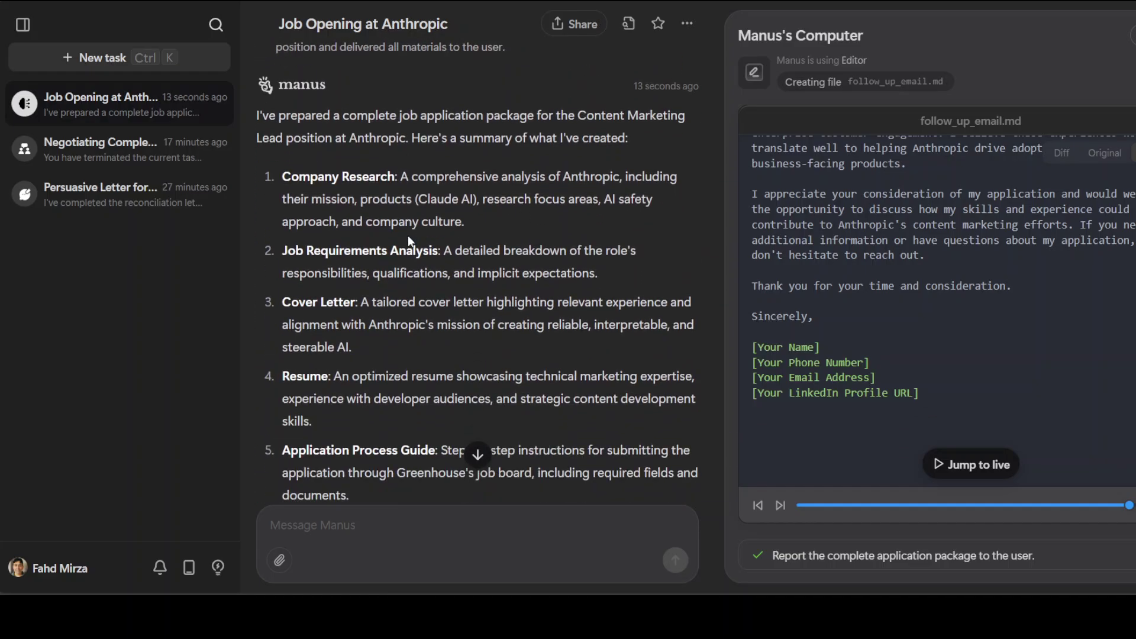
{"action": "scroll", "coordinate": [409, 237], "scroll_direction": "down", "scroll_amount": 1}
{"action": "scroll", "coordinate": [514, 186], "scroll_direction": "down", "scroll_amount": 4}
{"action": "scroll", "coordinate": [514, 185], "scroll_direction": "down", "scroll_amount": 4}
{"action": "scroll", "coordinate": [474, 187], "scroll_direction": "down", "scroll_amount": 2}
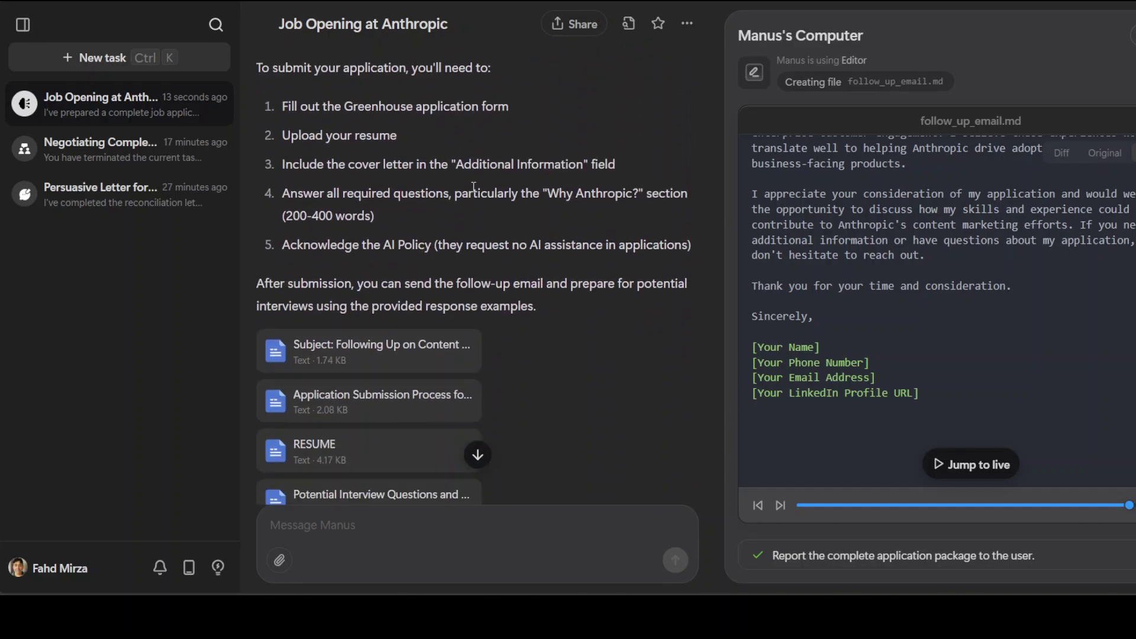
Step: Scroll to the completed task's delivered files, including Potential Interview Questions and Anthropic Company Research
{"action": "scroll", "coordinate": [471, 188], "scroll_direction": "down", "scroll_amount": 7}
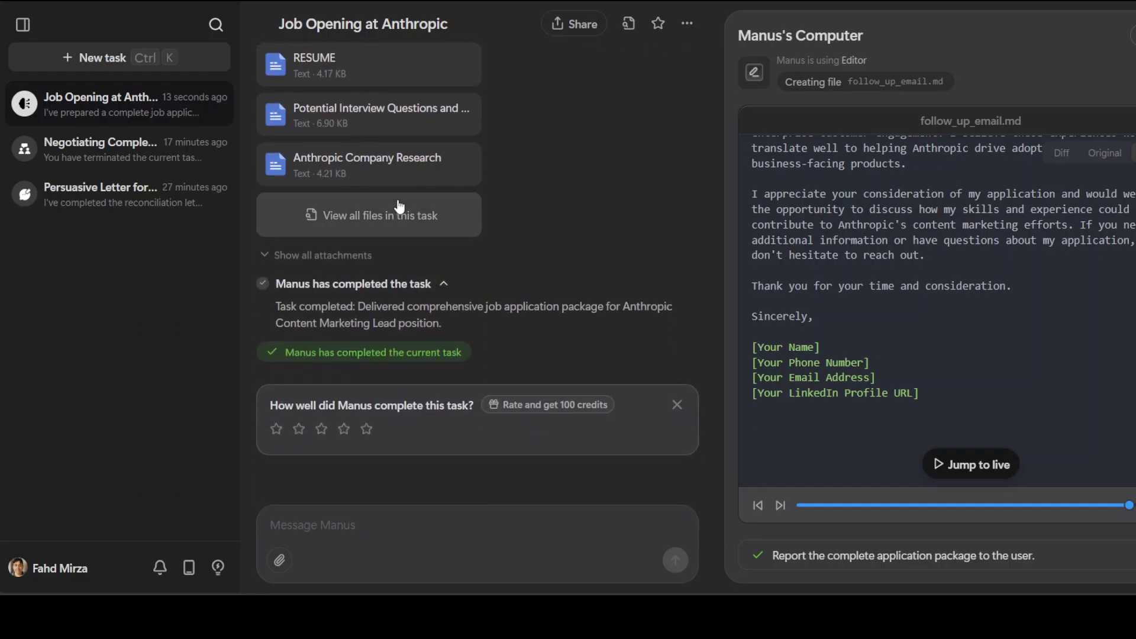